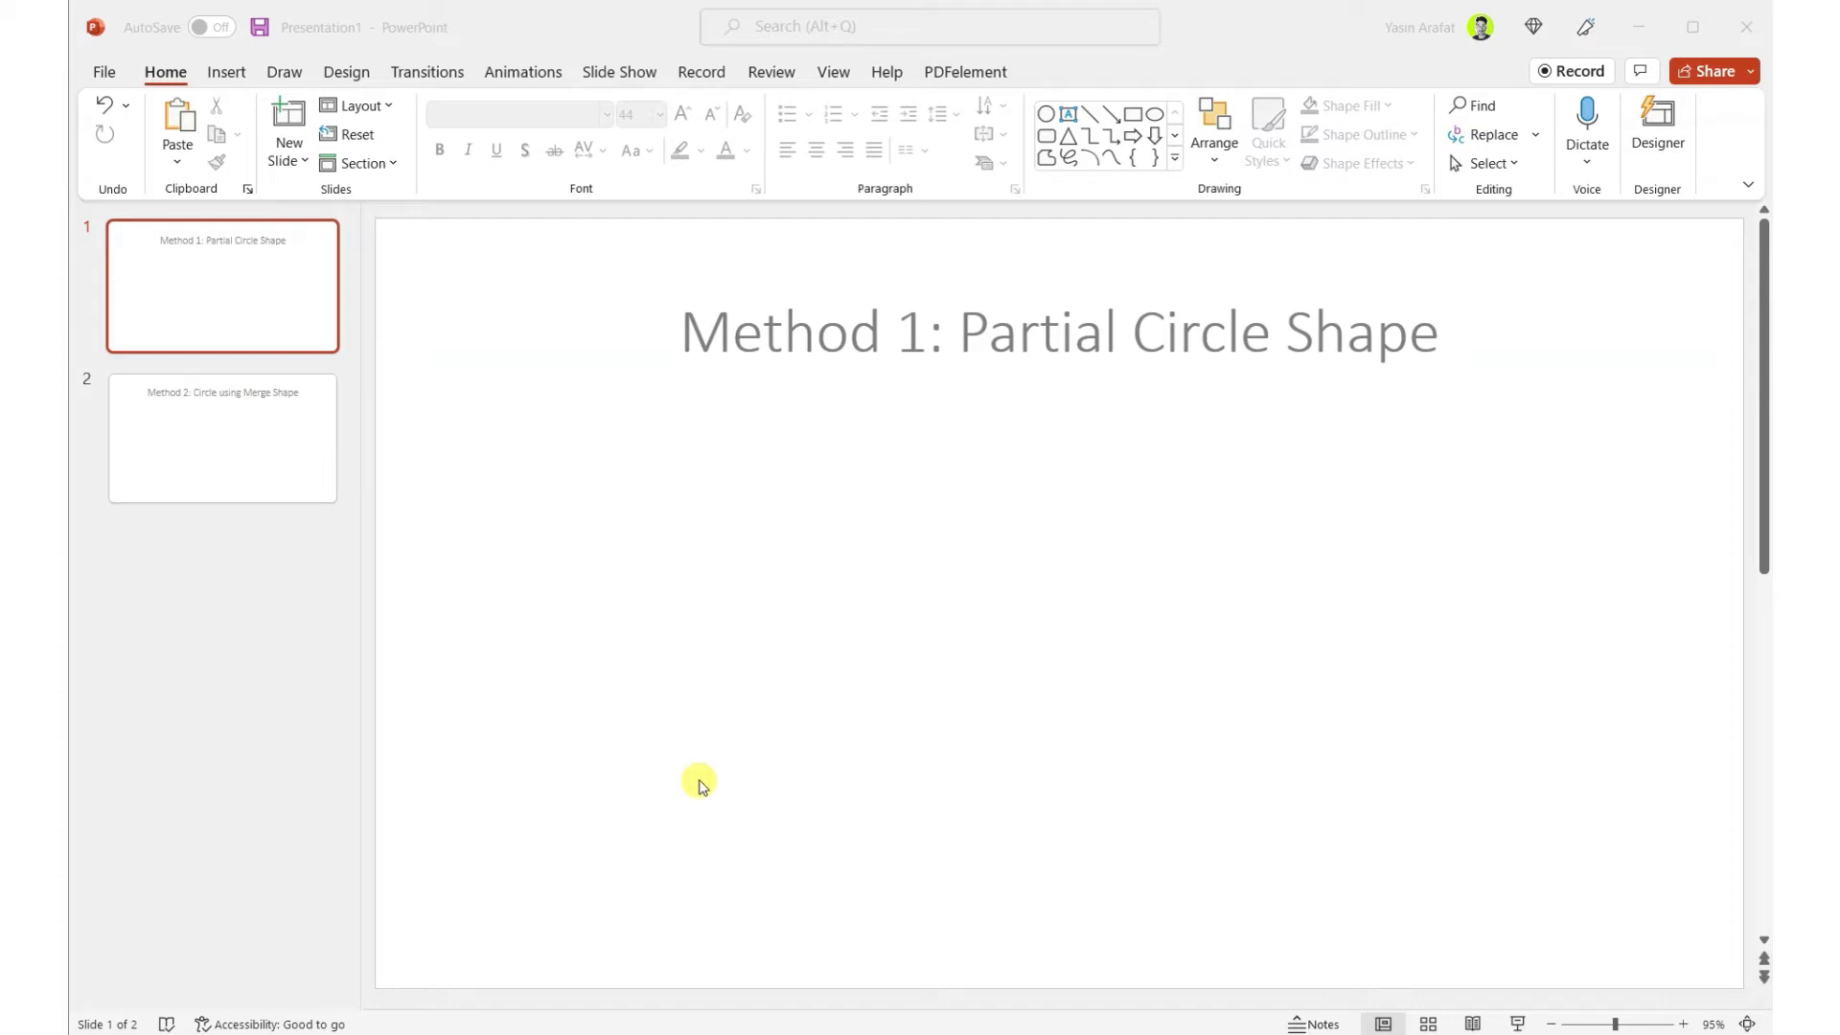
# - Draw a Partial Circle shape, about 4.31 inches square, below the Method 1 title
pyautogui.click(695, 664)
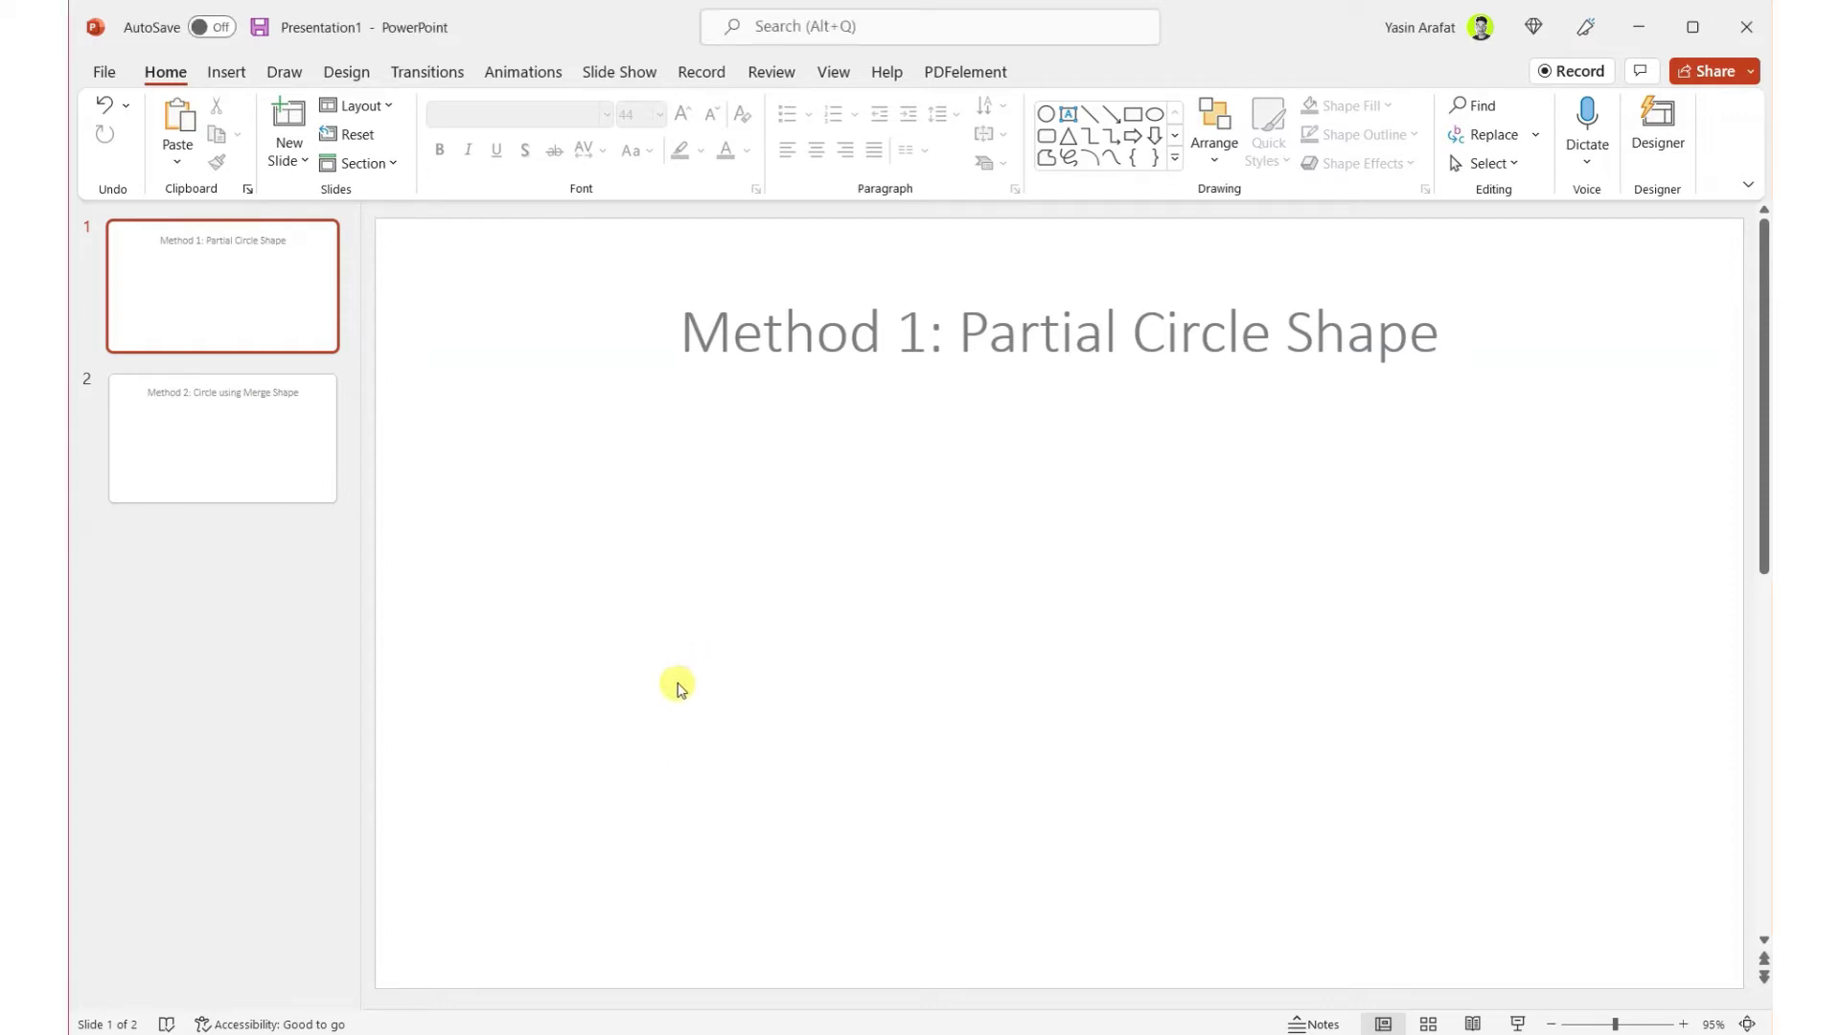
pyautogui.click(227, 73)
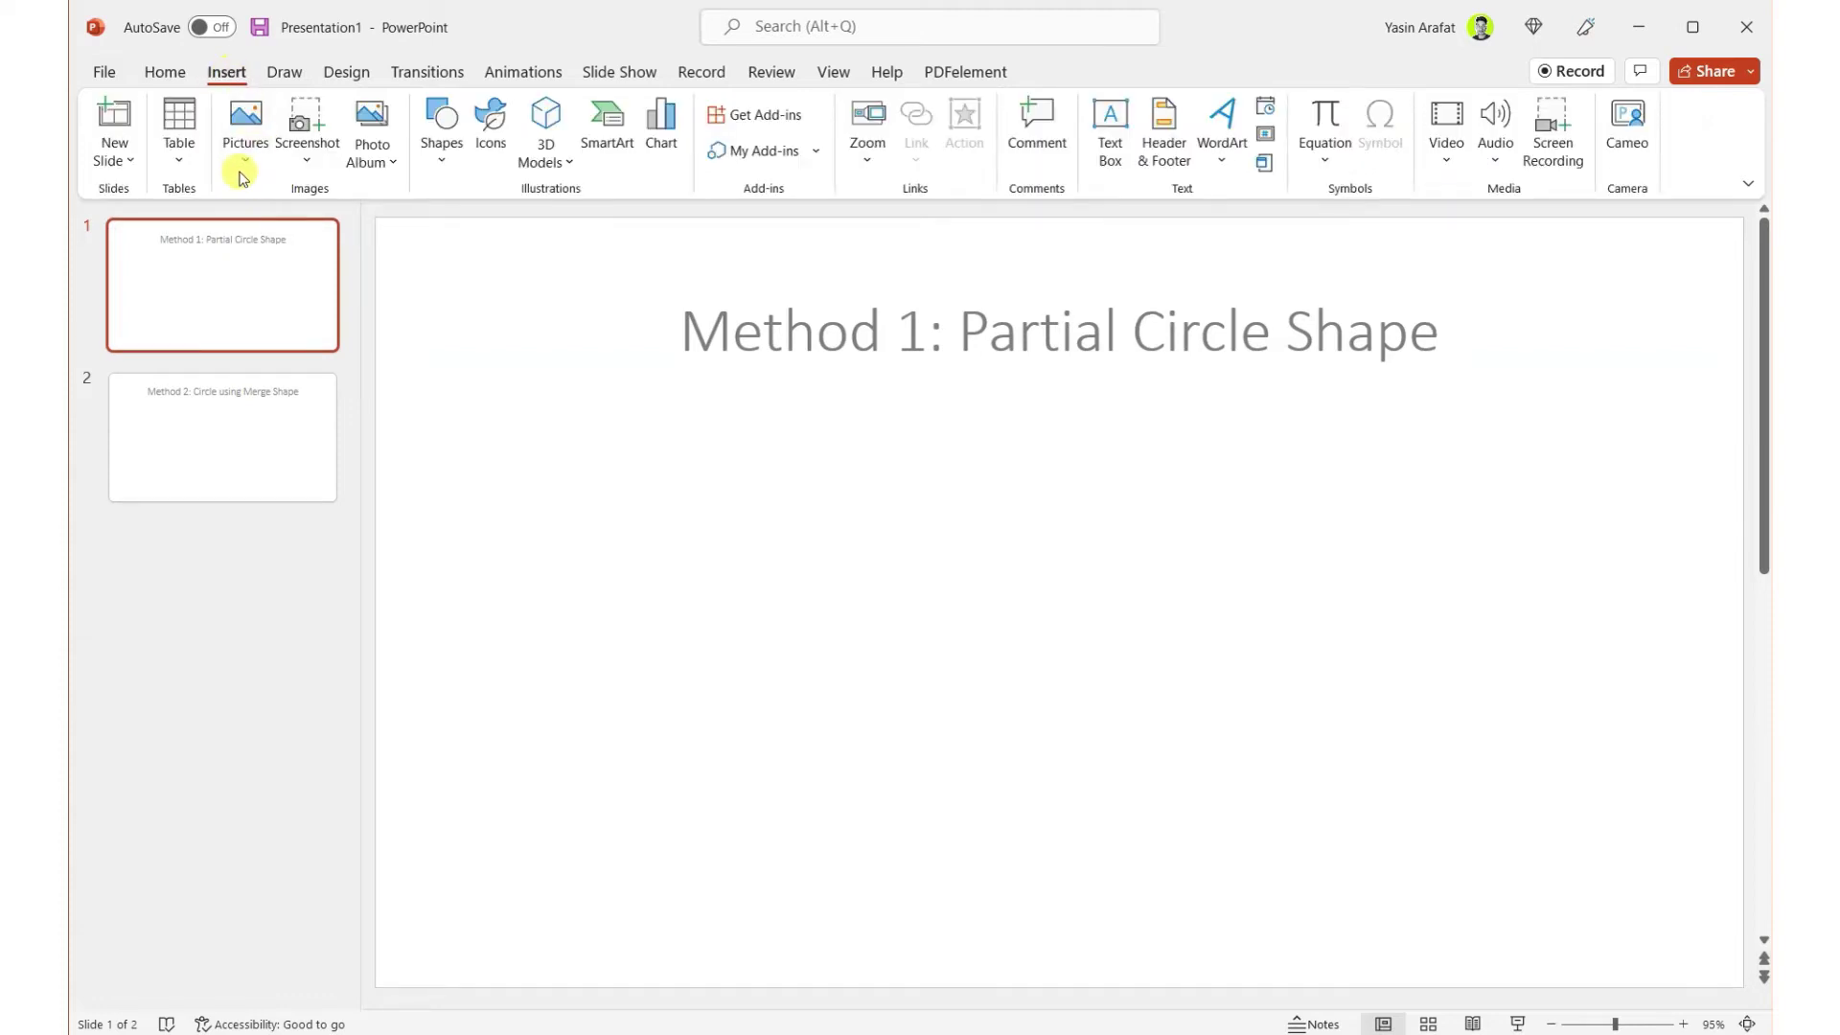
pyautogui.click(445, 165)
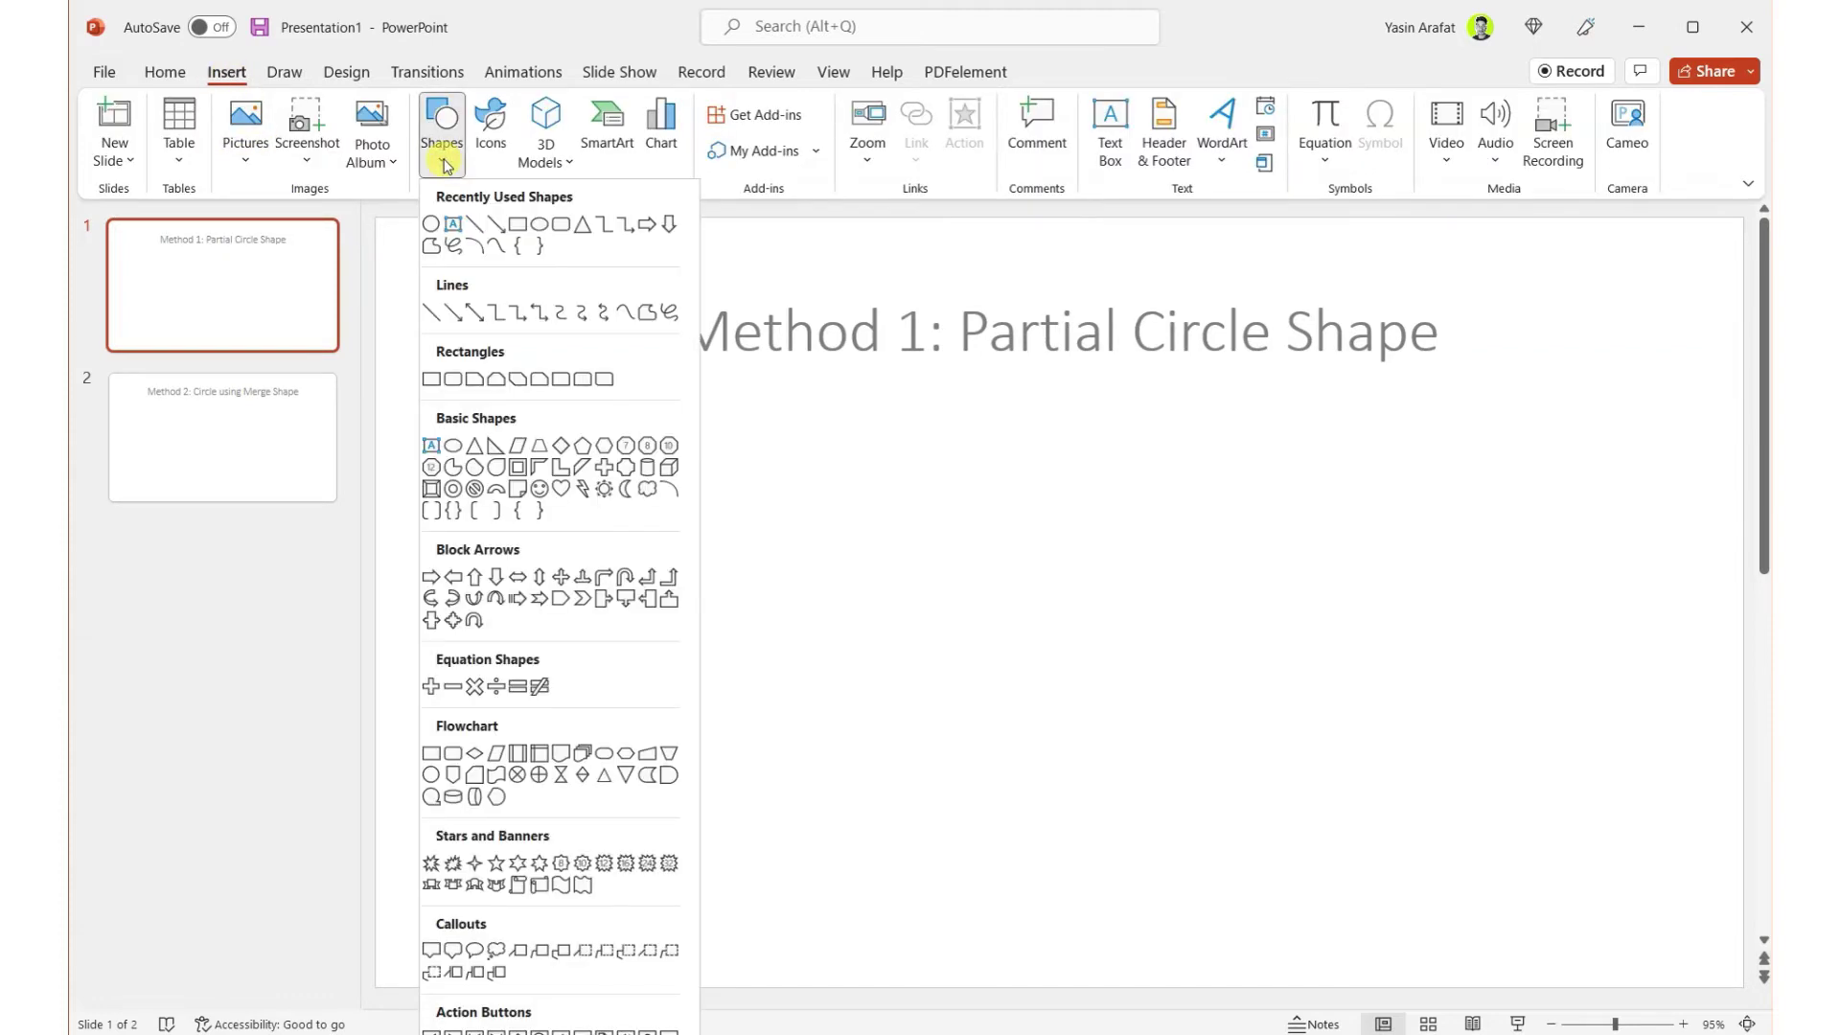
pyautogui.click(456, 469)
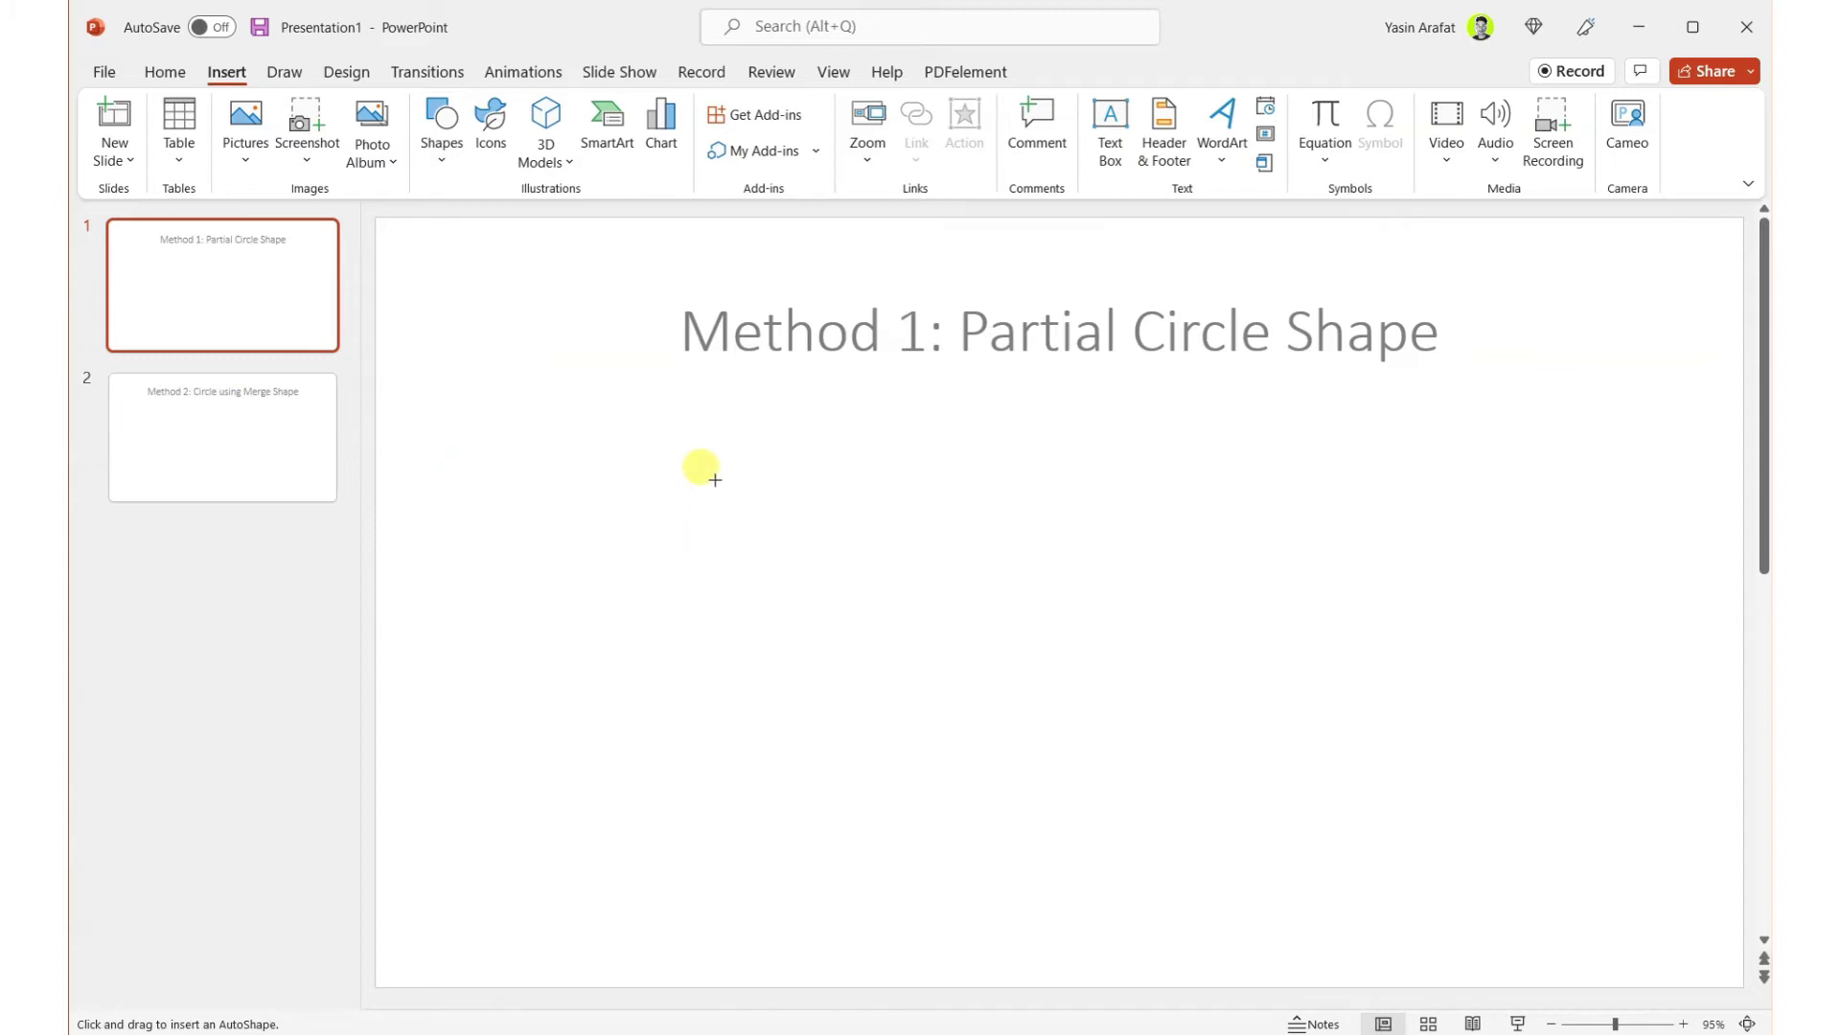
pyautogui.moveTo(714, 467)
pyautogui.mouseDown()
pyautogui.moveTo(1150, 807)
pyautogui.moveTo(1180, 786)
pyautogui.mouseUp()
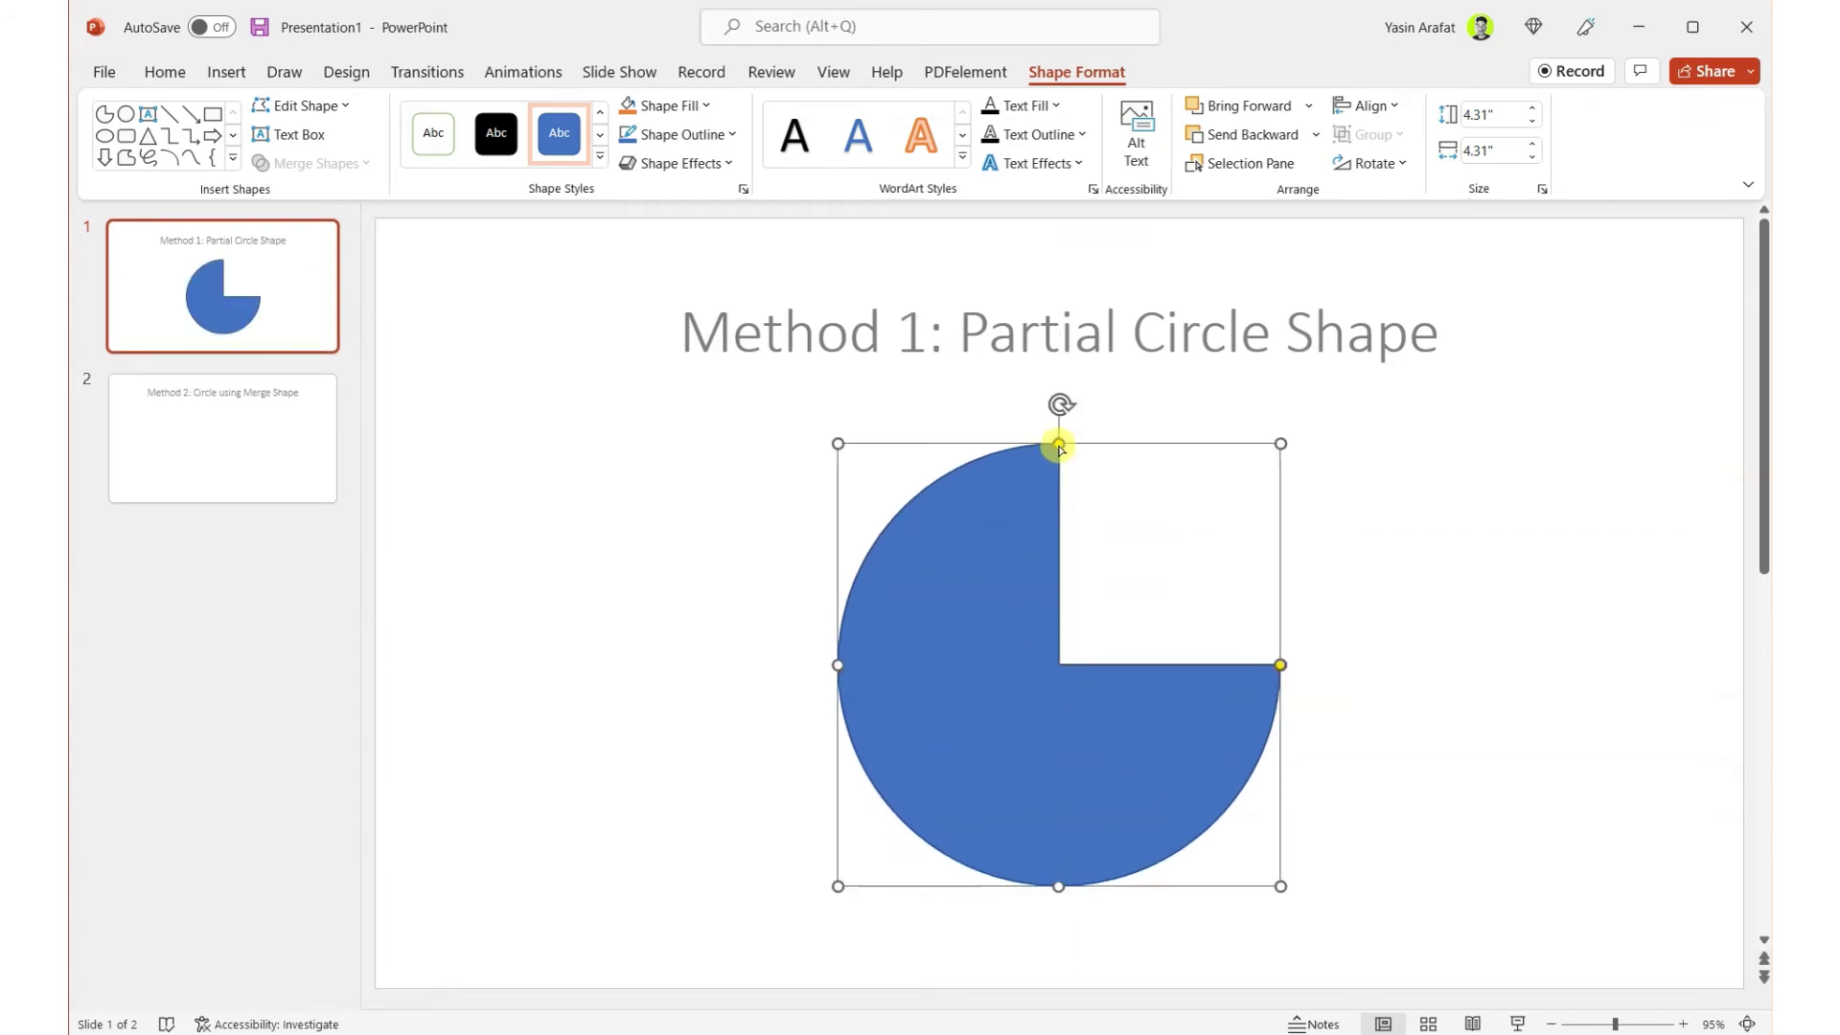
# - Trim the partial circle to a semicircle, rotate it to face left, and nudge it right
pyautogui.moveTo(1058, 448)
pyautogui.mouseDown()
pyautogui.moveTo(848, 683)
pyautogui.moveTo(840, 669)
pyautogui.mouseUp()
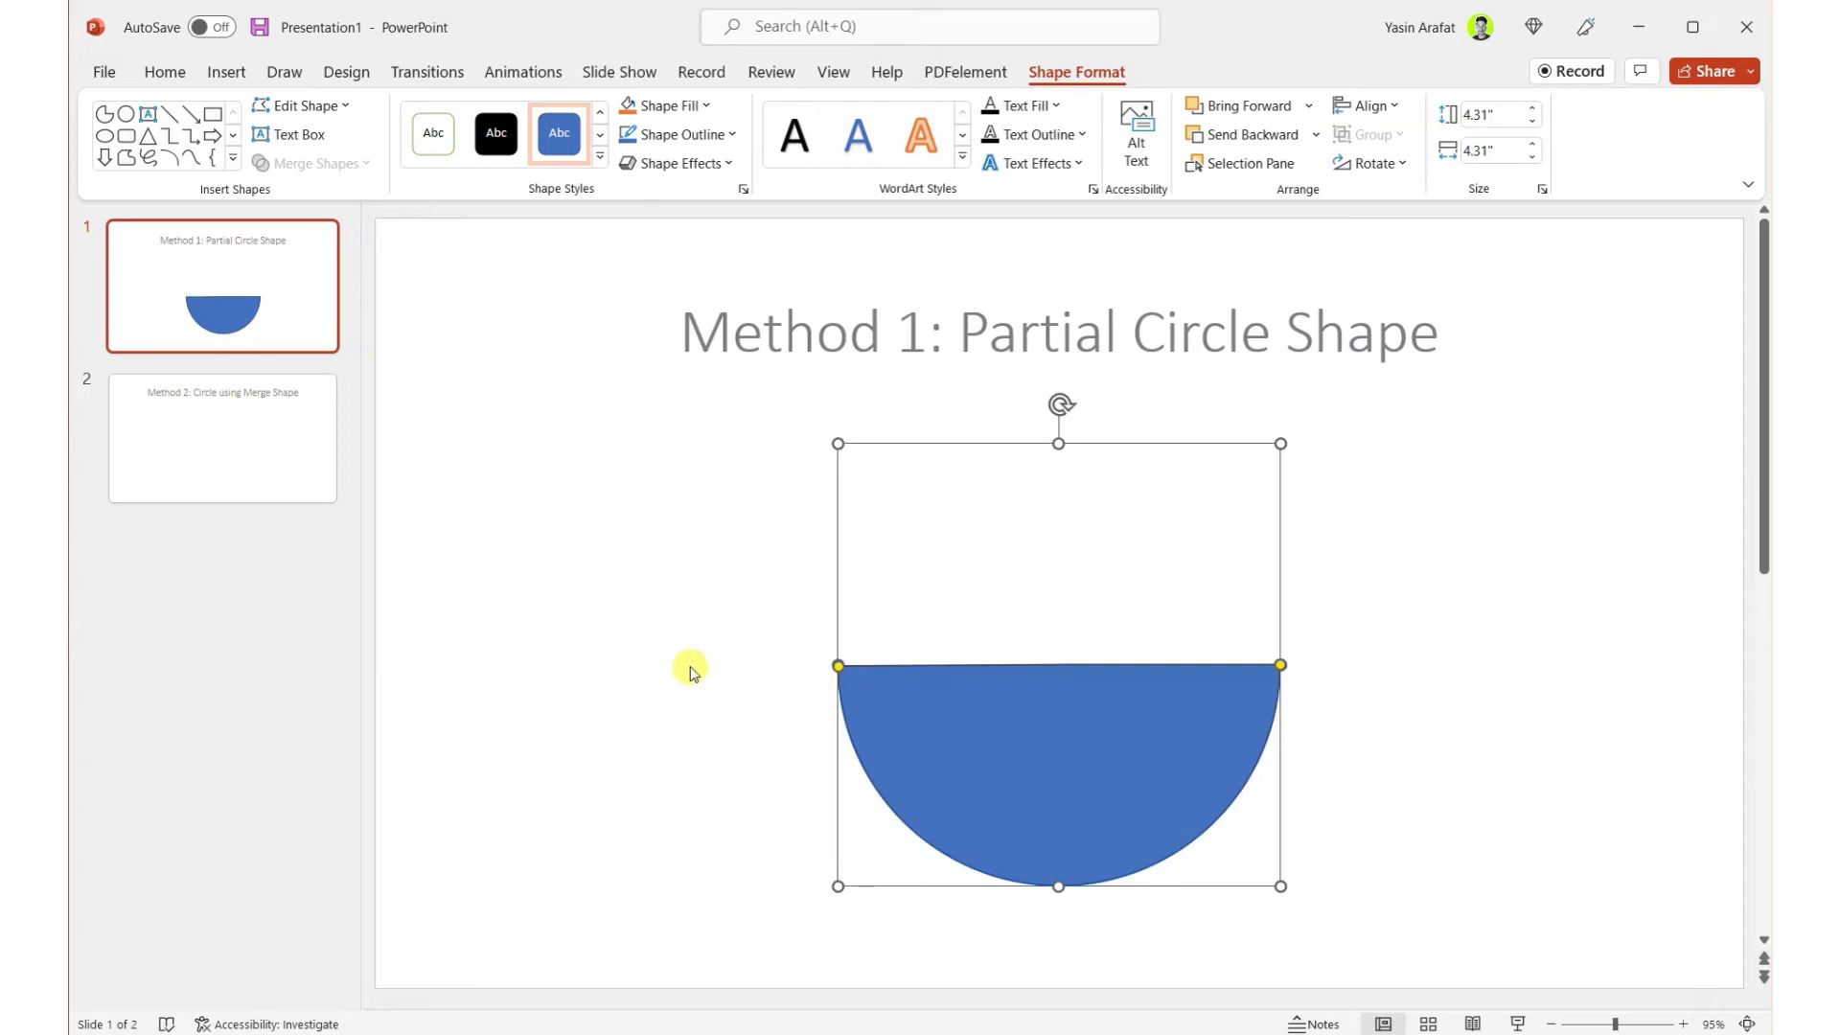
pyautogui.click(690, 671)
pyautogui.click(1088, 719)
pyautogui.moveTo(1060, 404)
pyautogui.mouseDown()
pyautogui.moveTo(846, 863)
pyautogui.moveTo(1032, 863)
pyautogui.moveTo(1274, 666)
pyautogui.mouseUp()
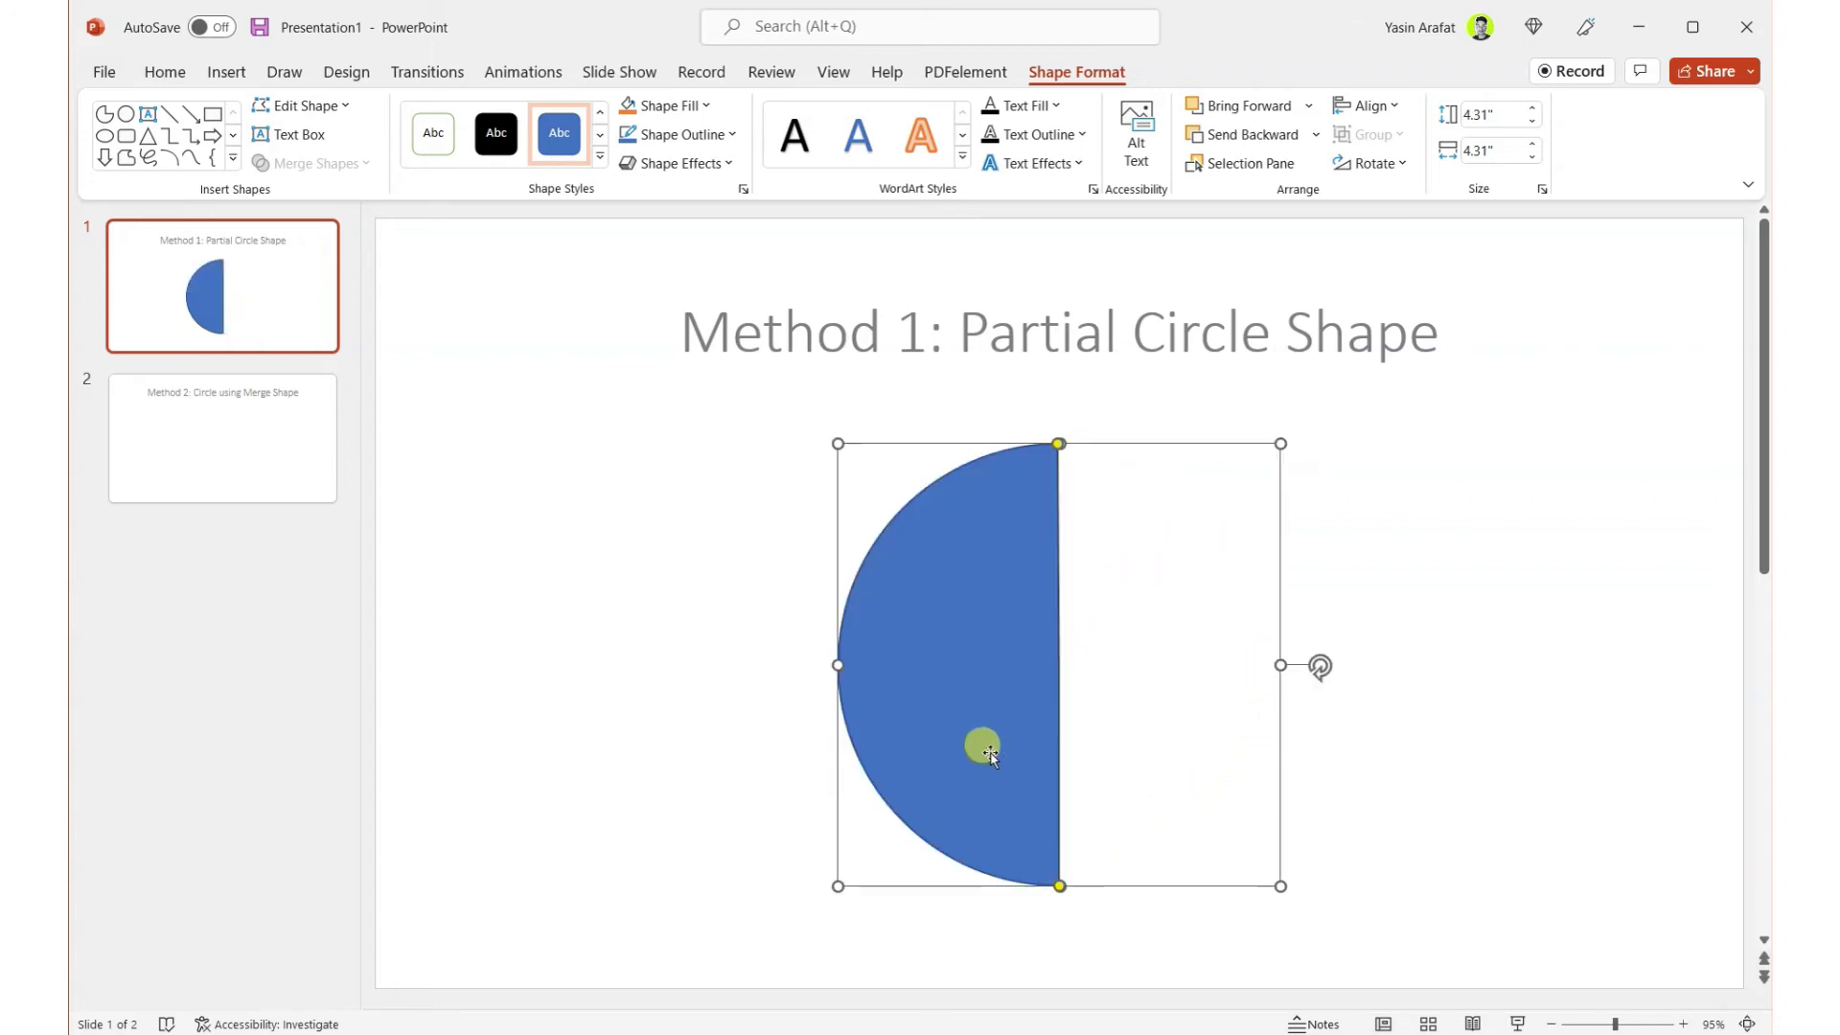
pyautogui.moveTo(982, 744)
pyautogui.mouseDown()
pyautogui.moveTo(1086, 751)
pyautogui.moveTo(1019, 744)
pyautogui.mouseUp()
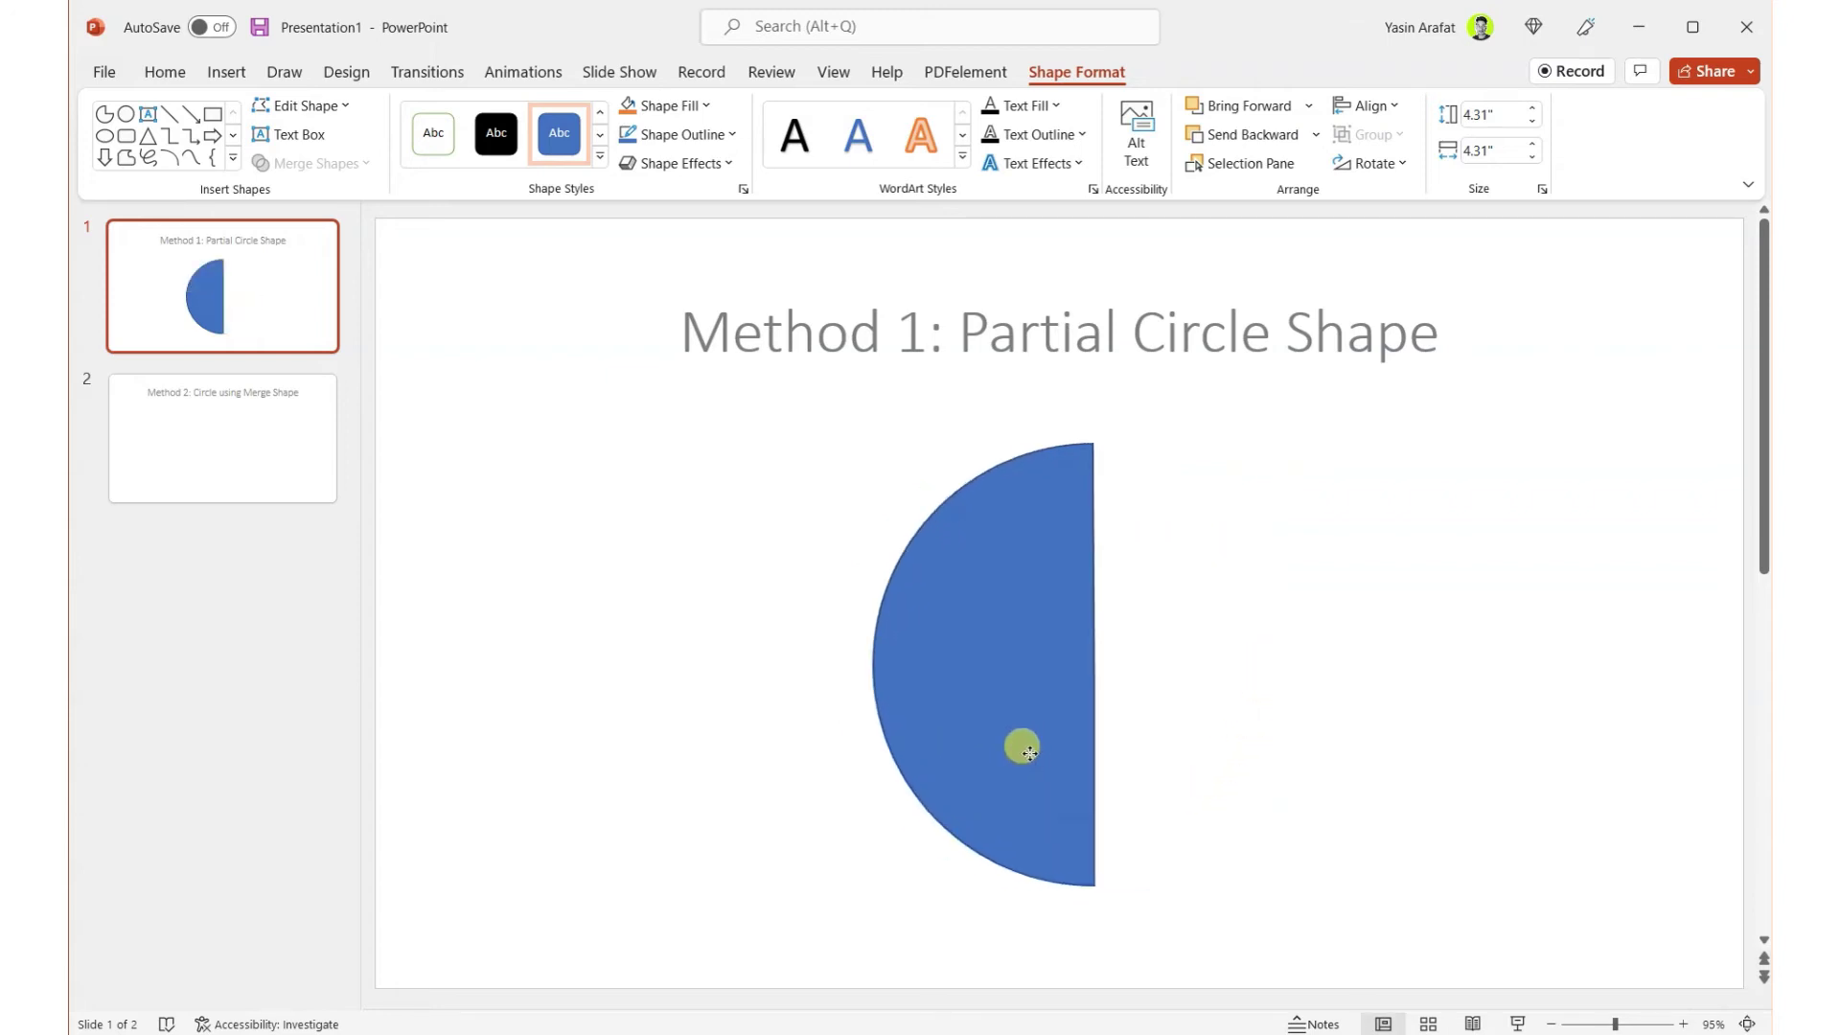
pyautogui.click(1421, 763)
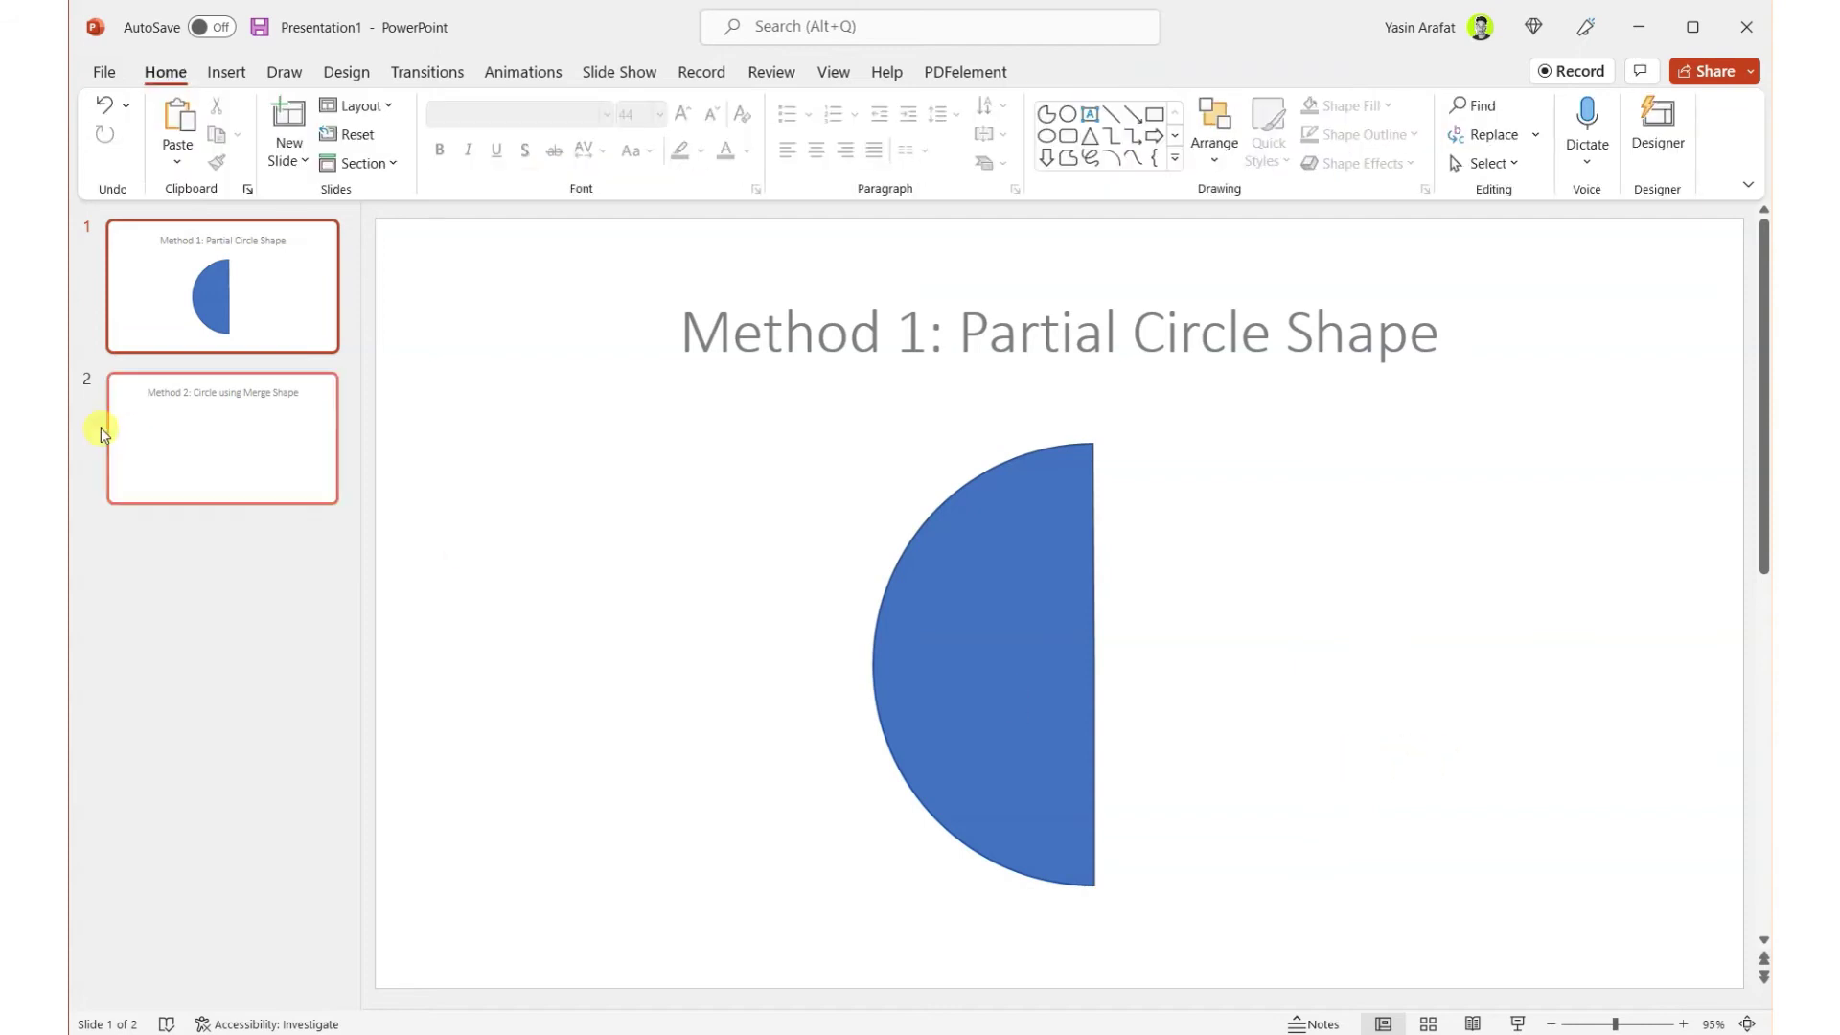
# - On slide 2, draw an Oval circle about 4.48 inches across below the title
pyautogui.click(200, 449)
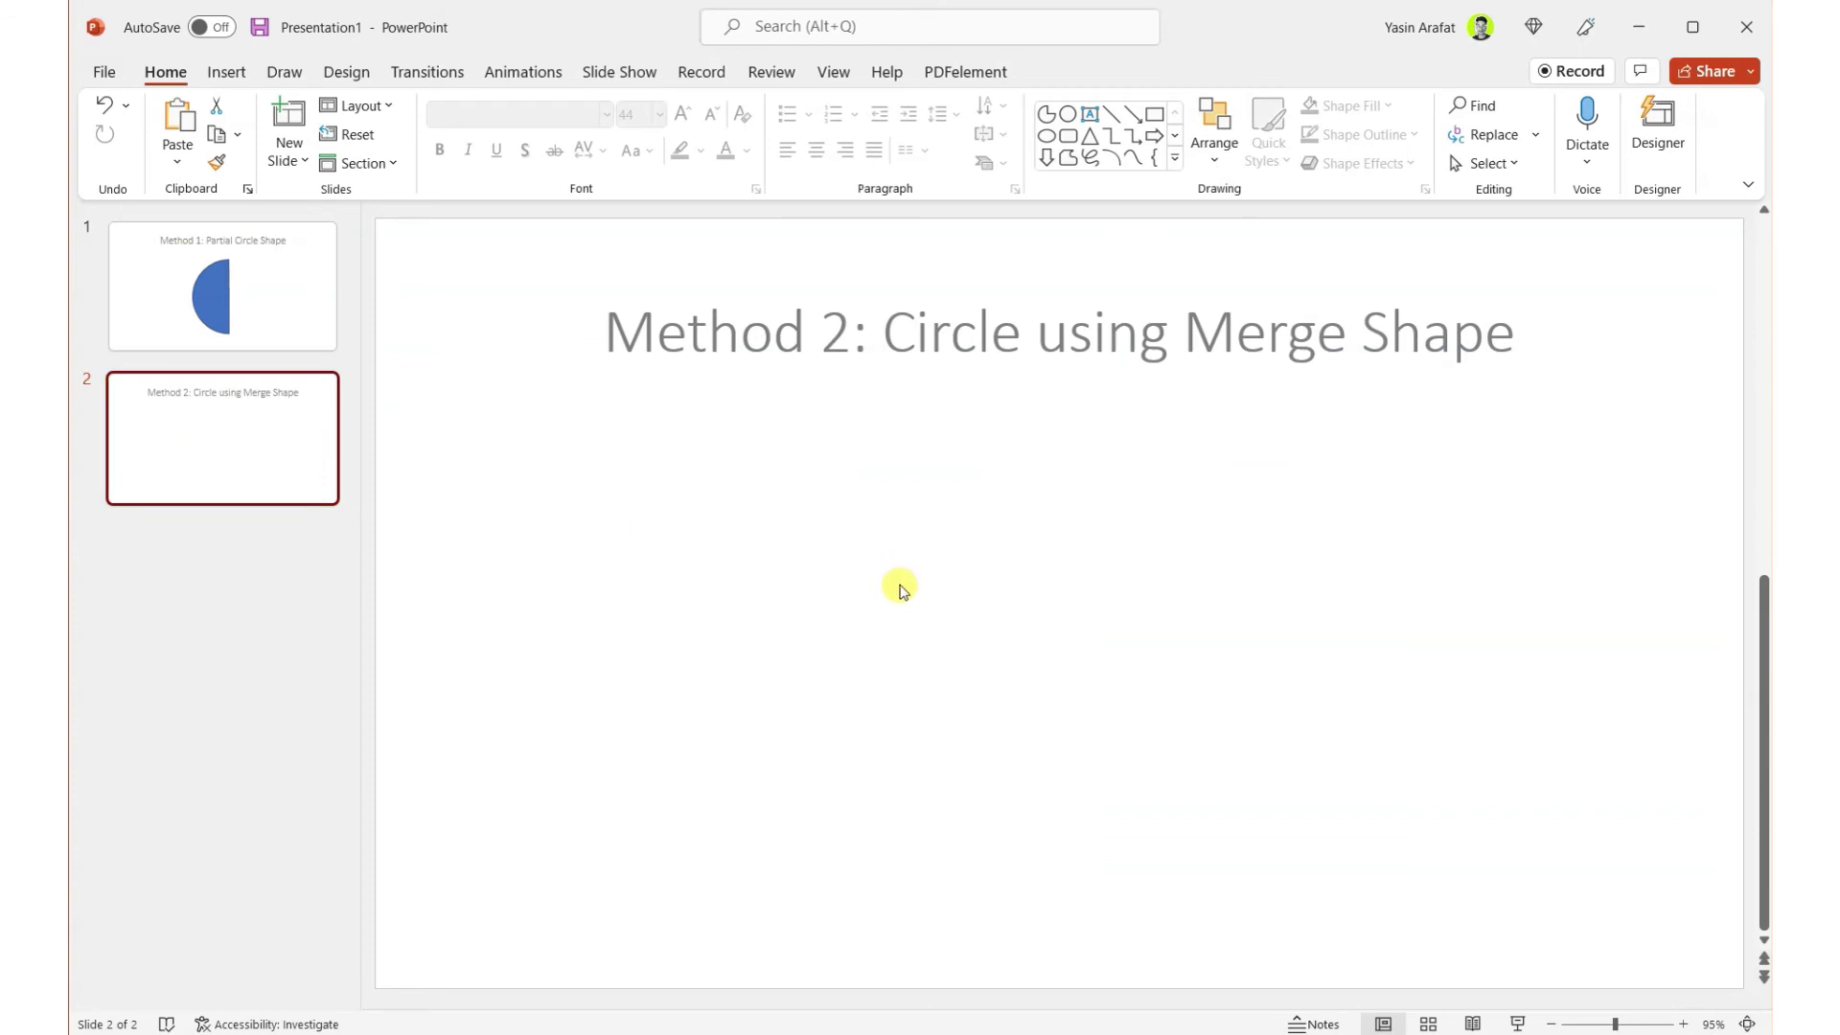
pyautogui.click(225, 70)
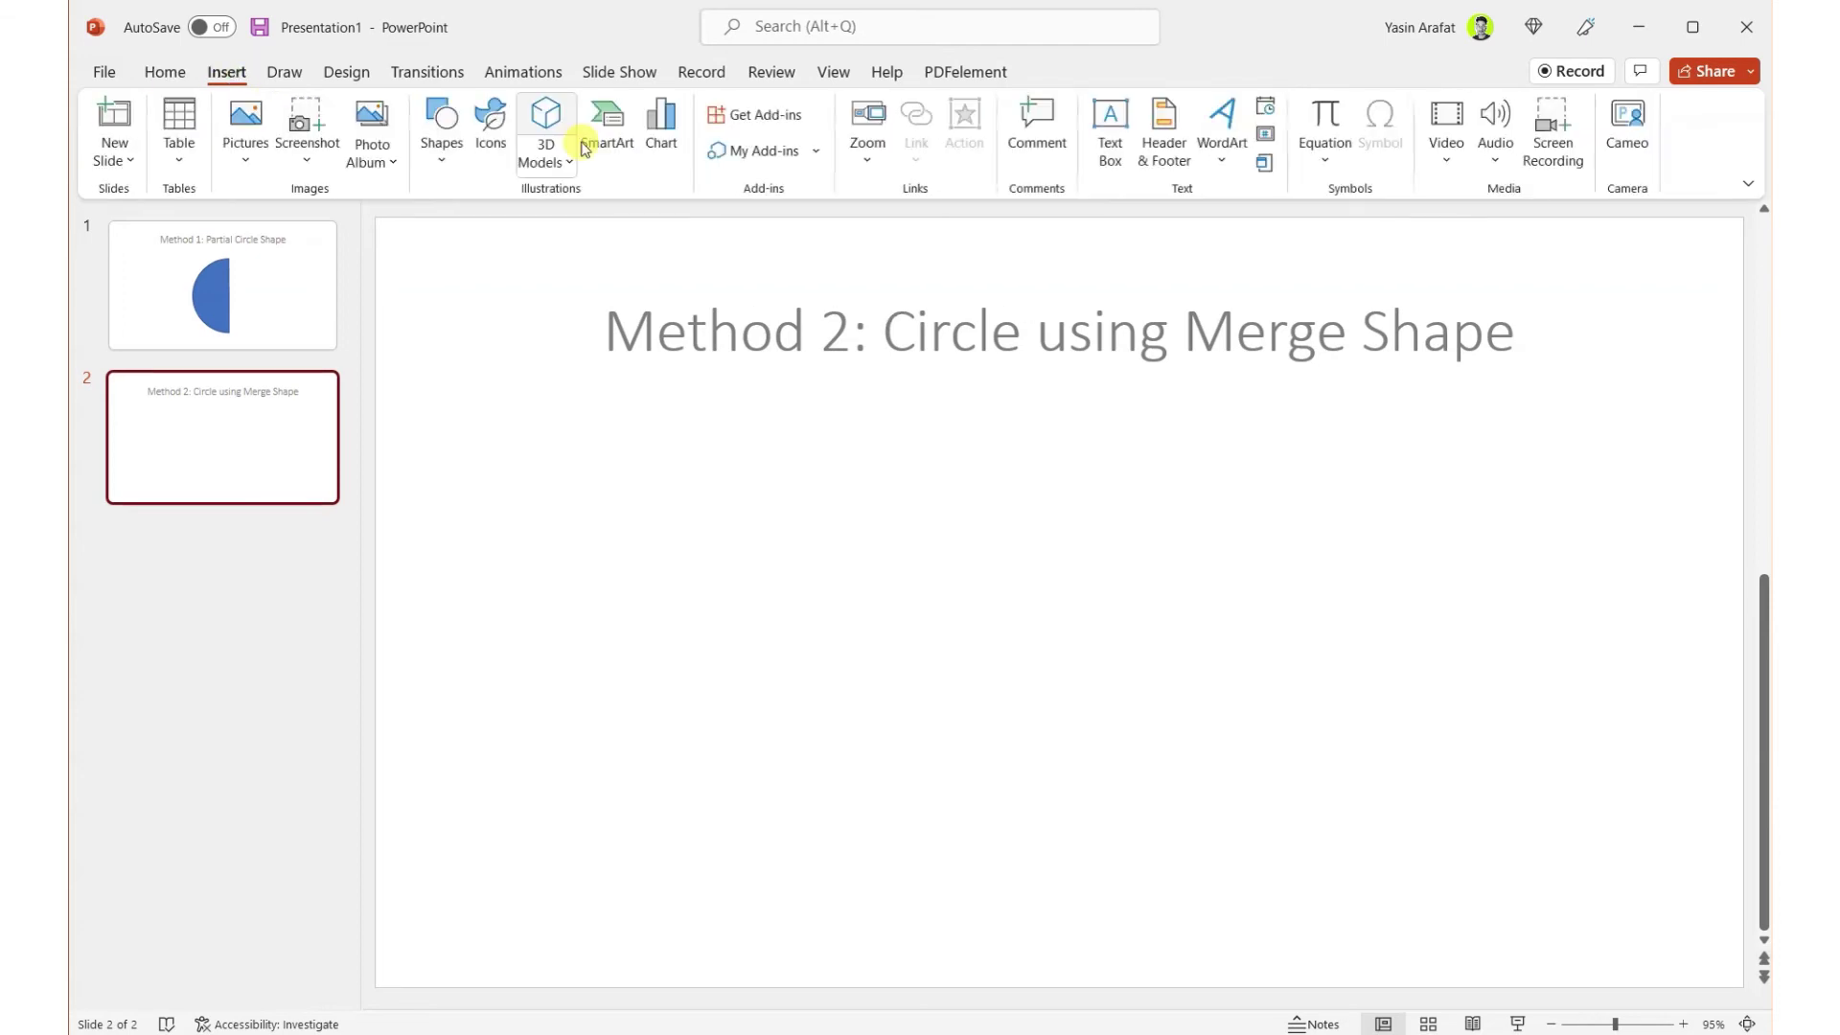
pyautogui.click(440, 144)
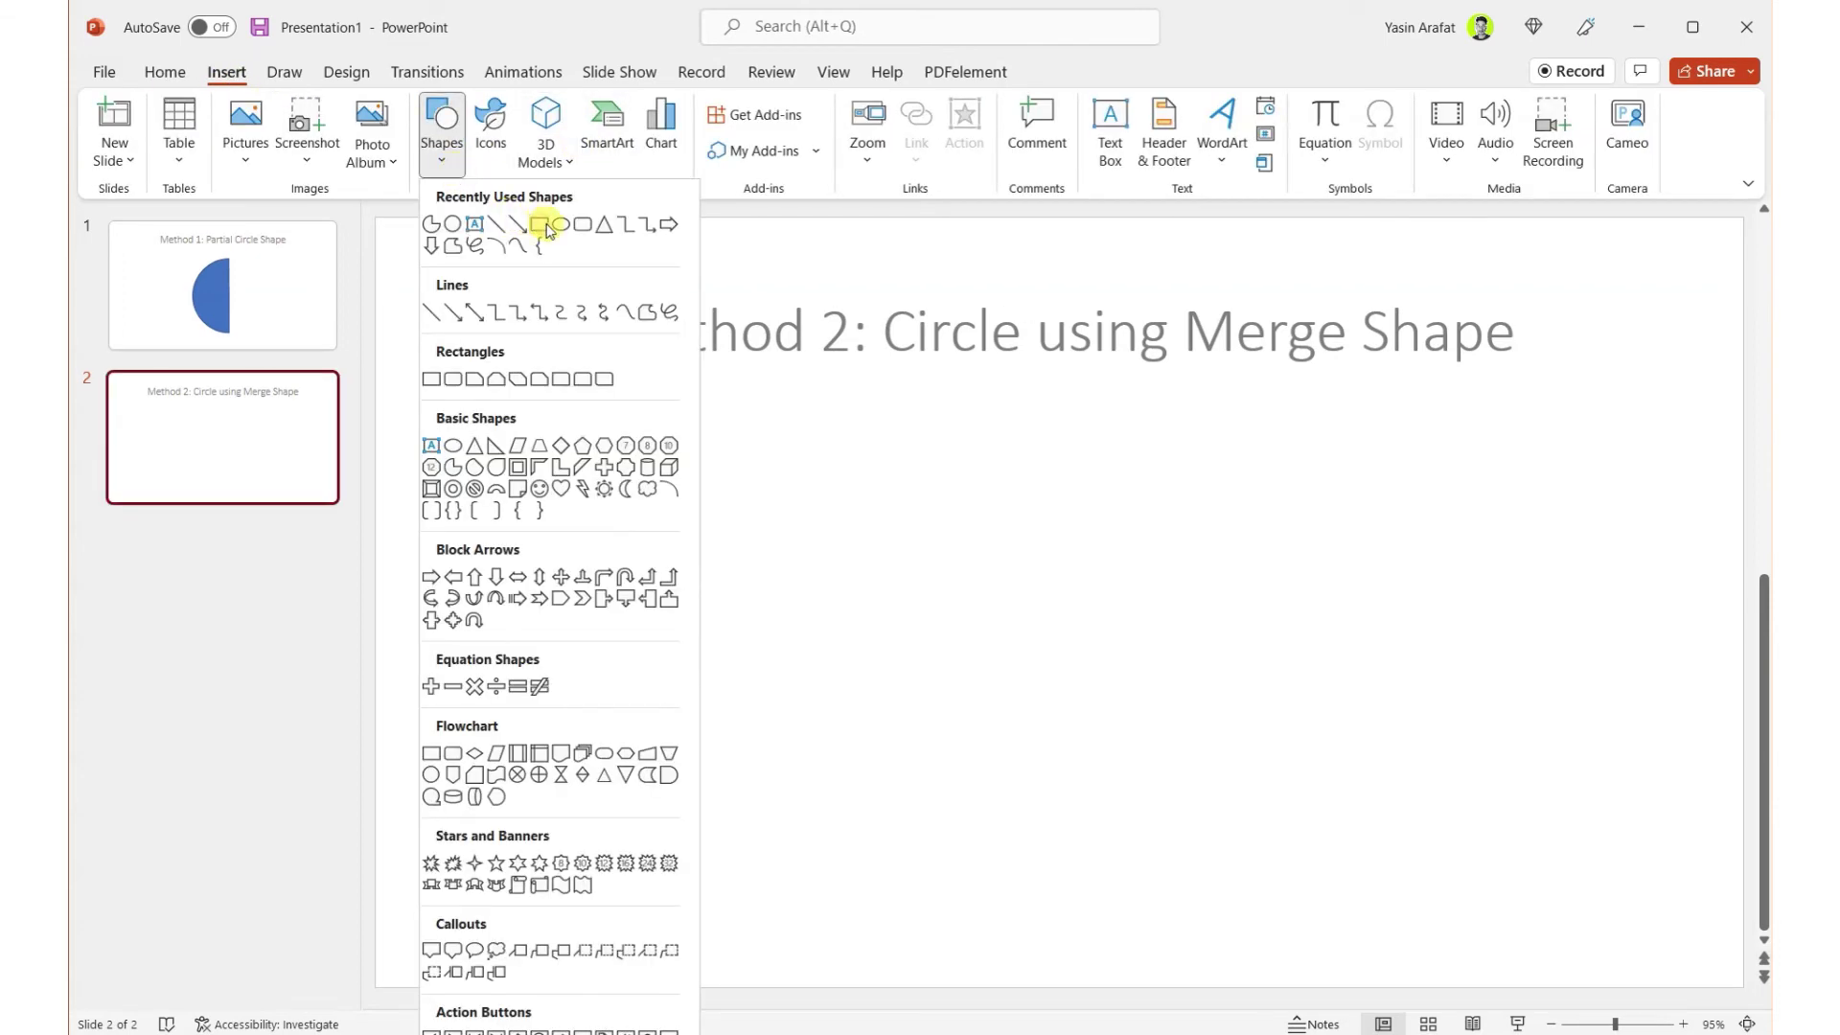
pyautogui.click(547, 227)
pyautogui.moveTo(818, 483)
pyautogui.mouseDown()
pyautogui.moveTo(1285, 858)
pyautogui.moveTo(1270, 844)
pyautogui.mouseUp()
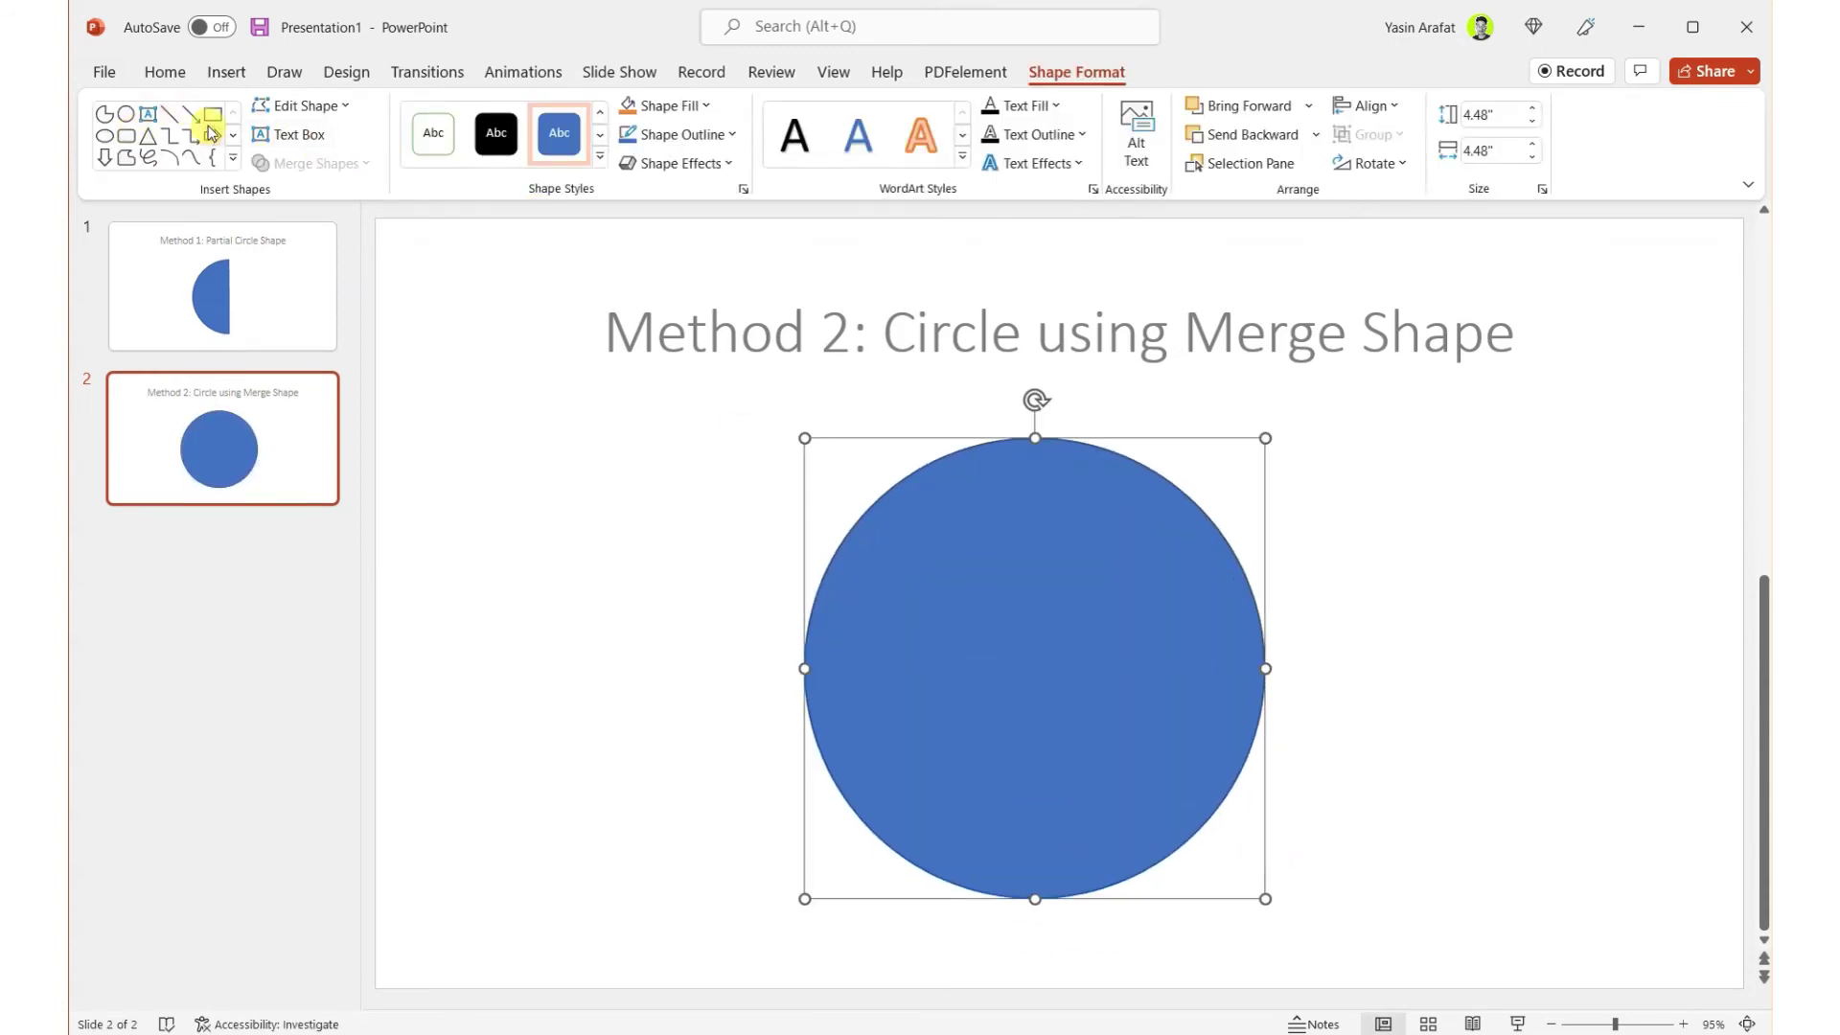
# - Draw a tall rectangle over the circle's right half and select both shapes
pyautogui.click(212, 115)
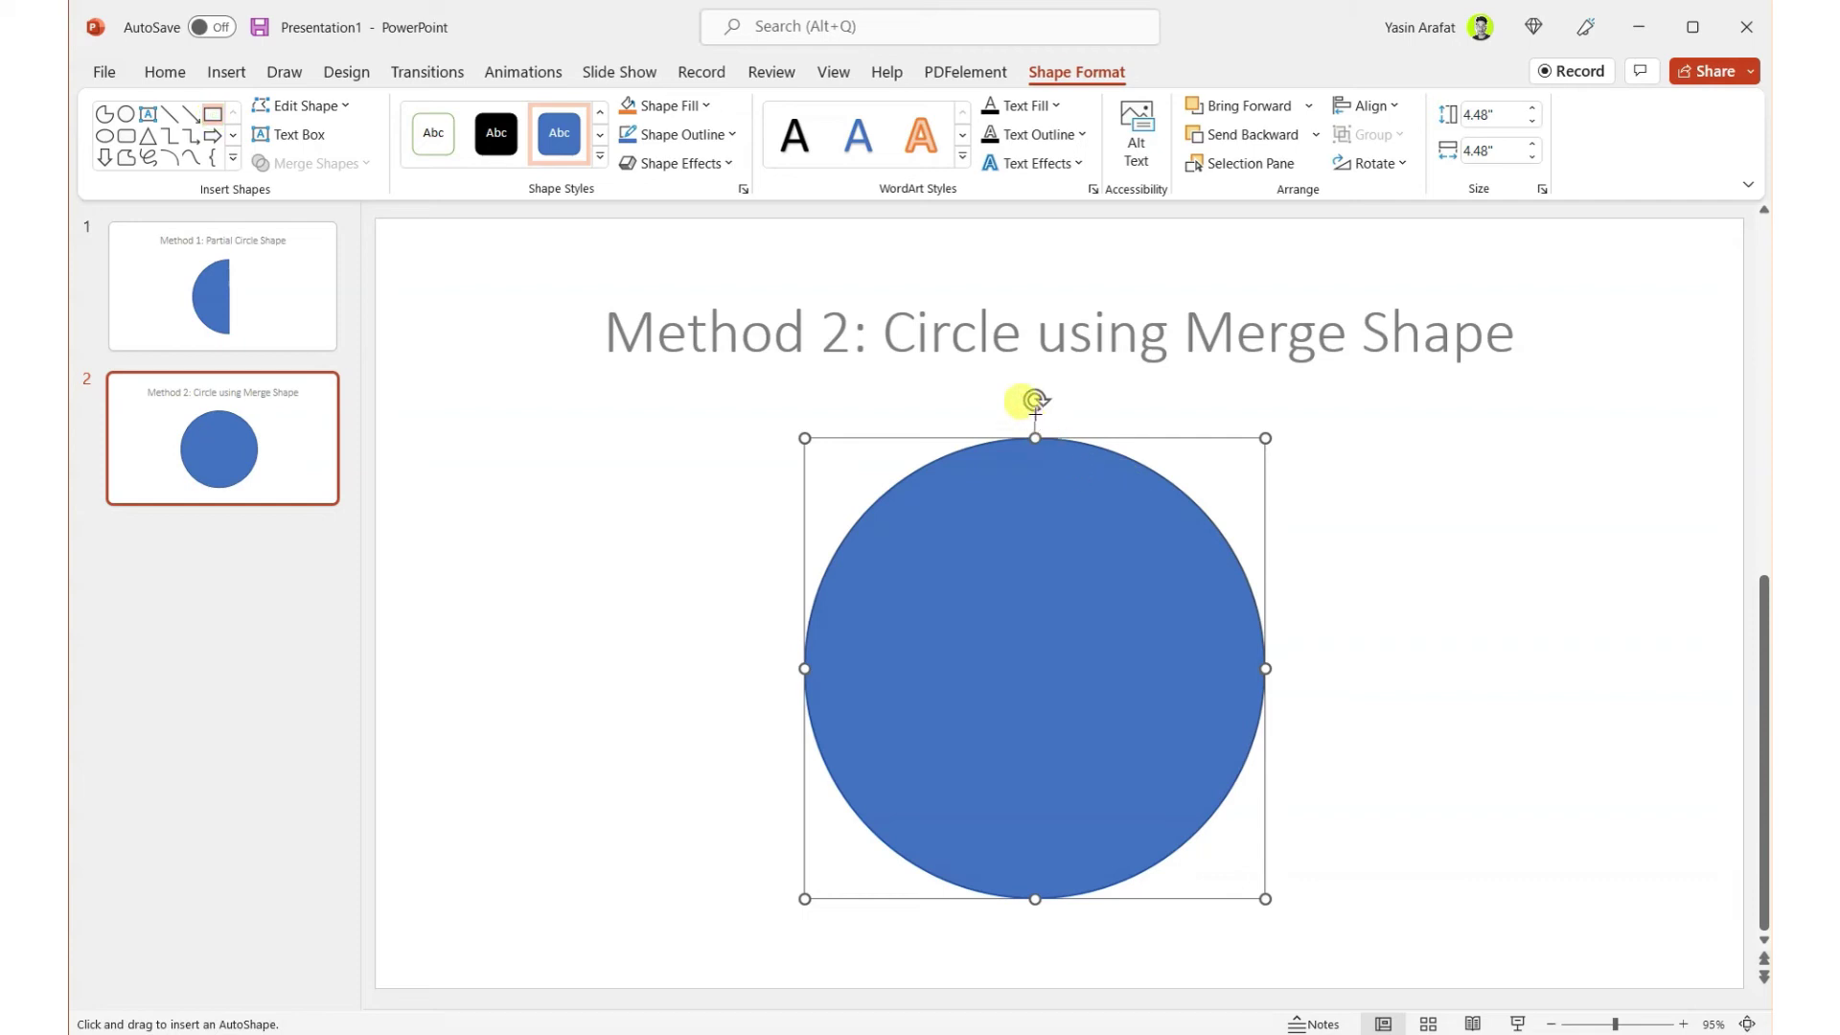
pyautogui.moveTo(1036, 408); pyautogui.dragTo(1408, 939)
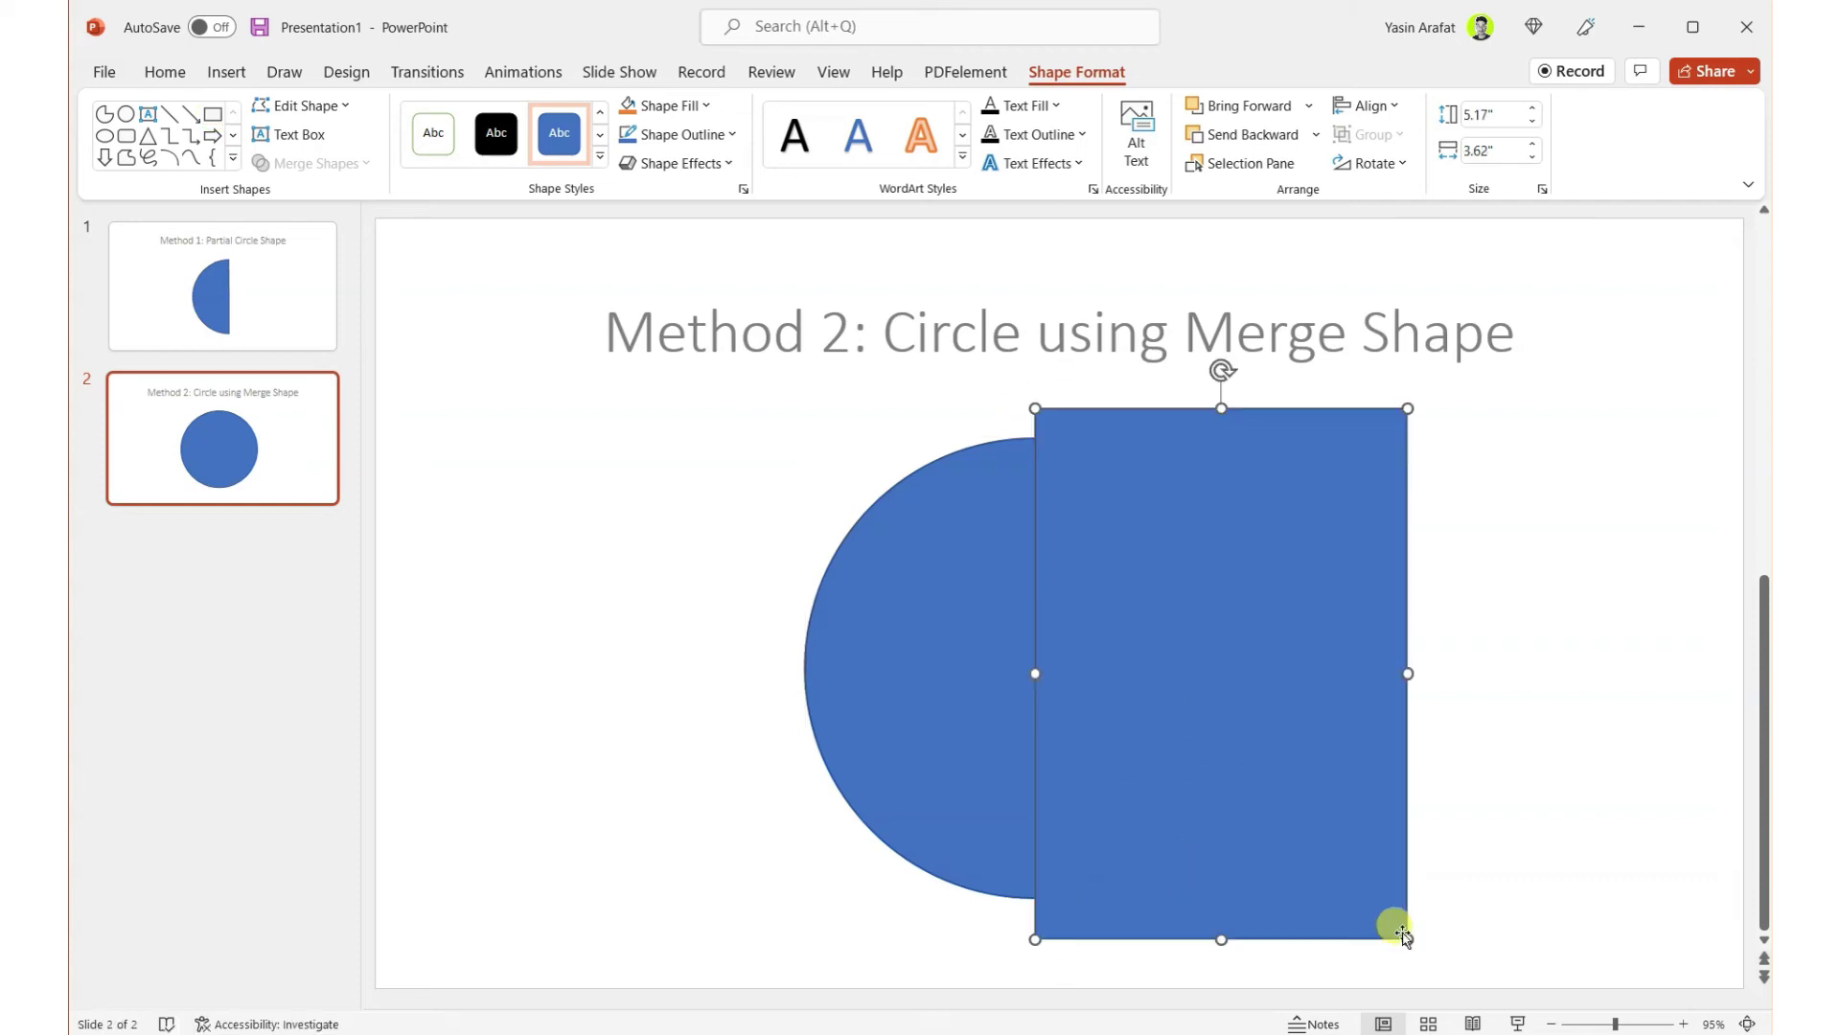
pyautogui.keyDown('shift'); pyautogui.click(950, 743); pyautogui.keyUp('shift')
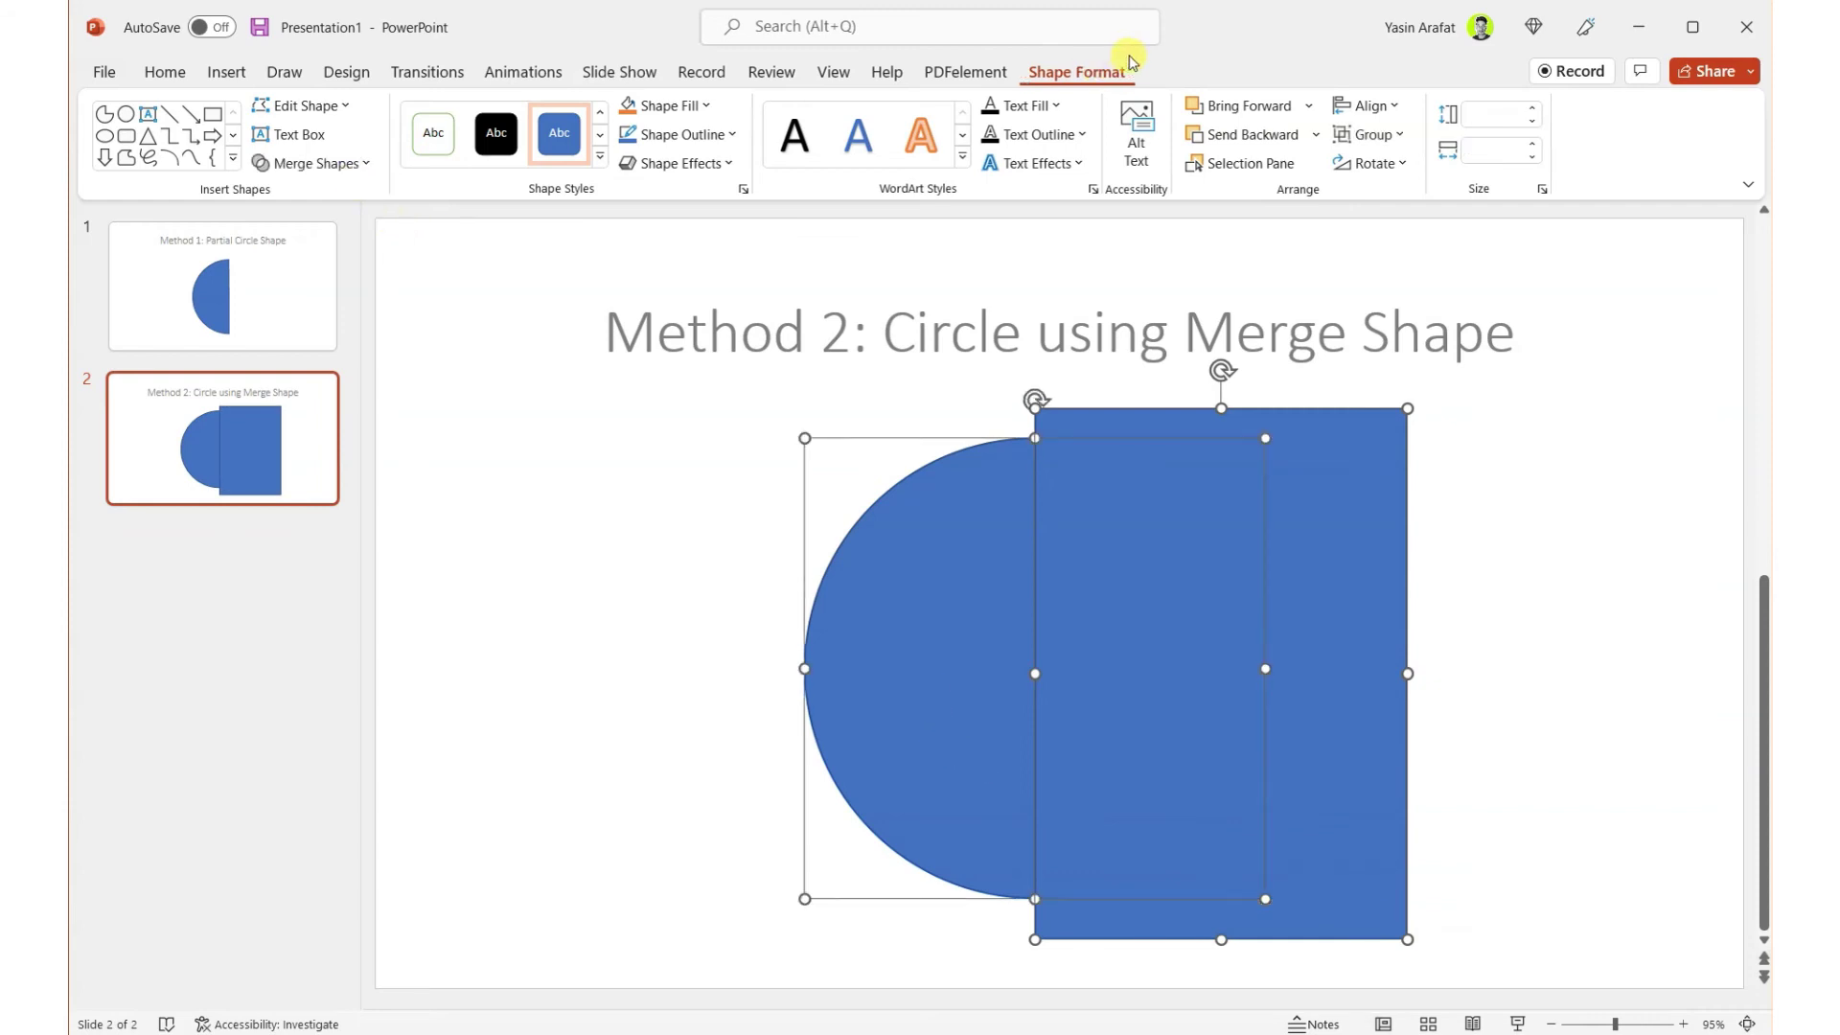
# - Merge the circle and rectangle with Intersect, leaving a right-facing semicircle
pyautogui.click(334, 175)
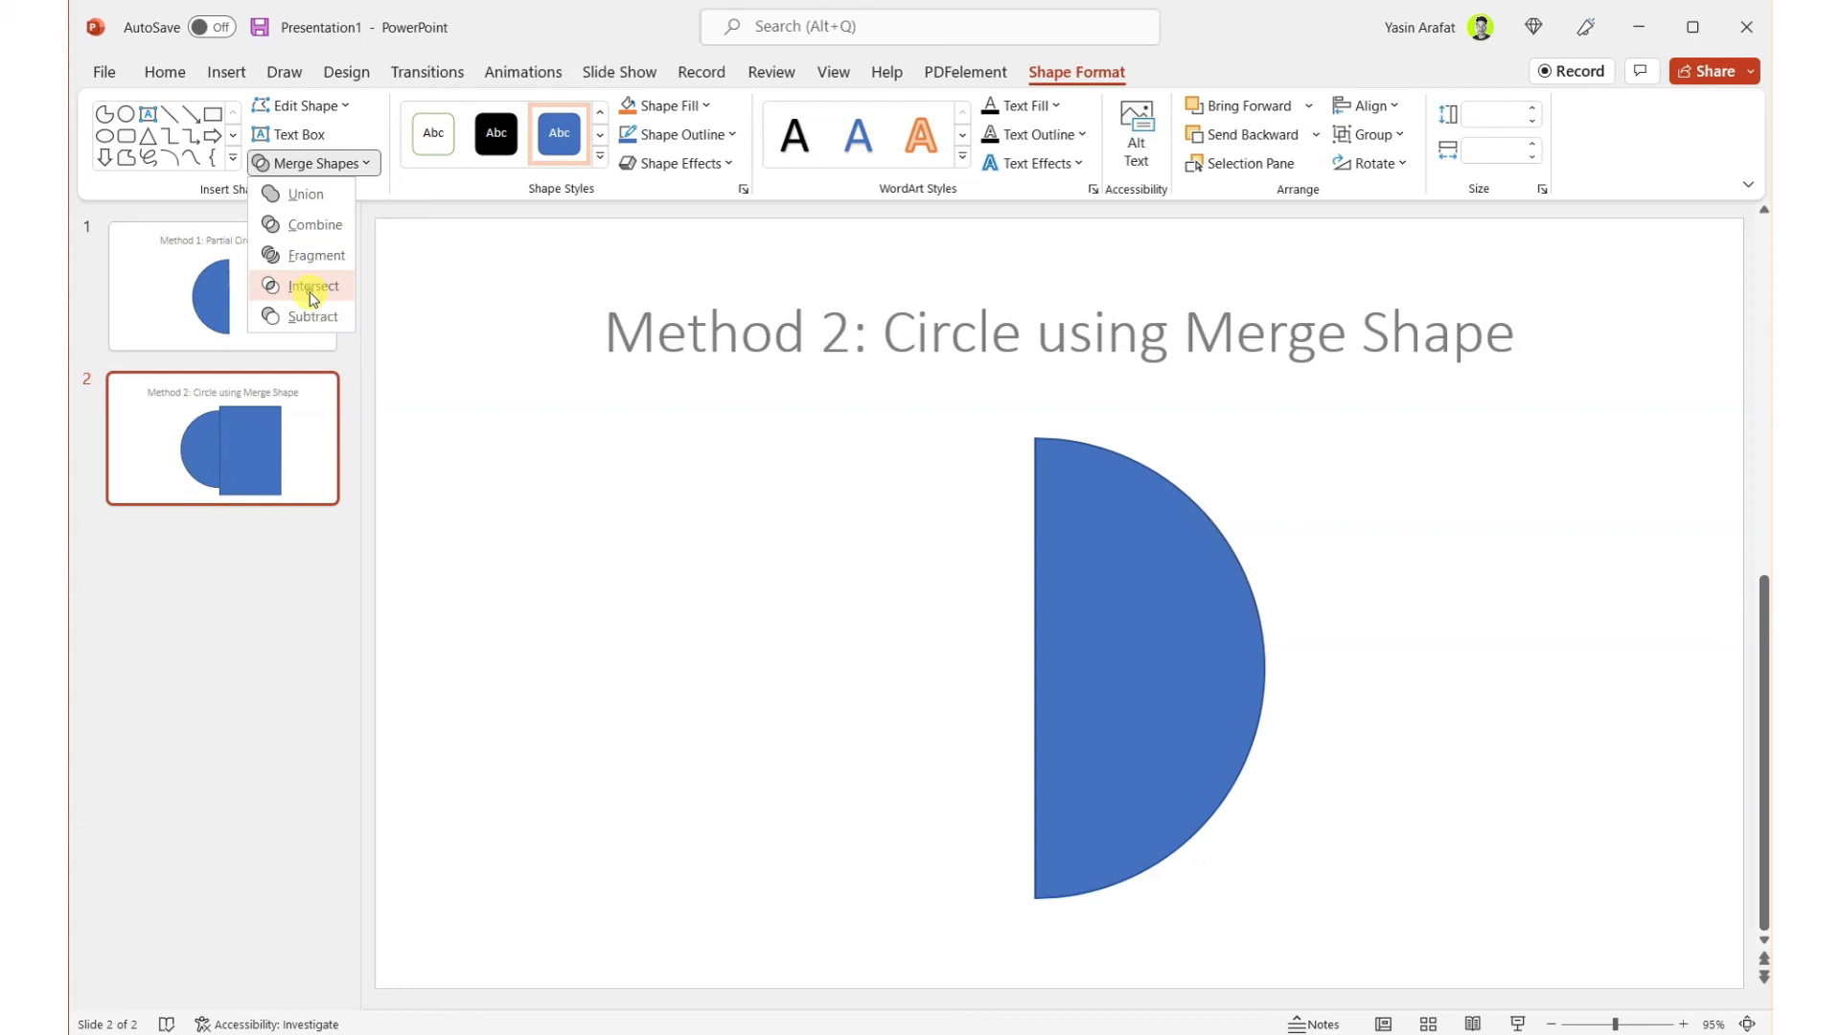
pyautogui.click(311, 288)
pyautogui.click(595, 662)
pyautogui.click(1125, 704)
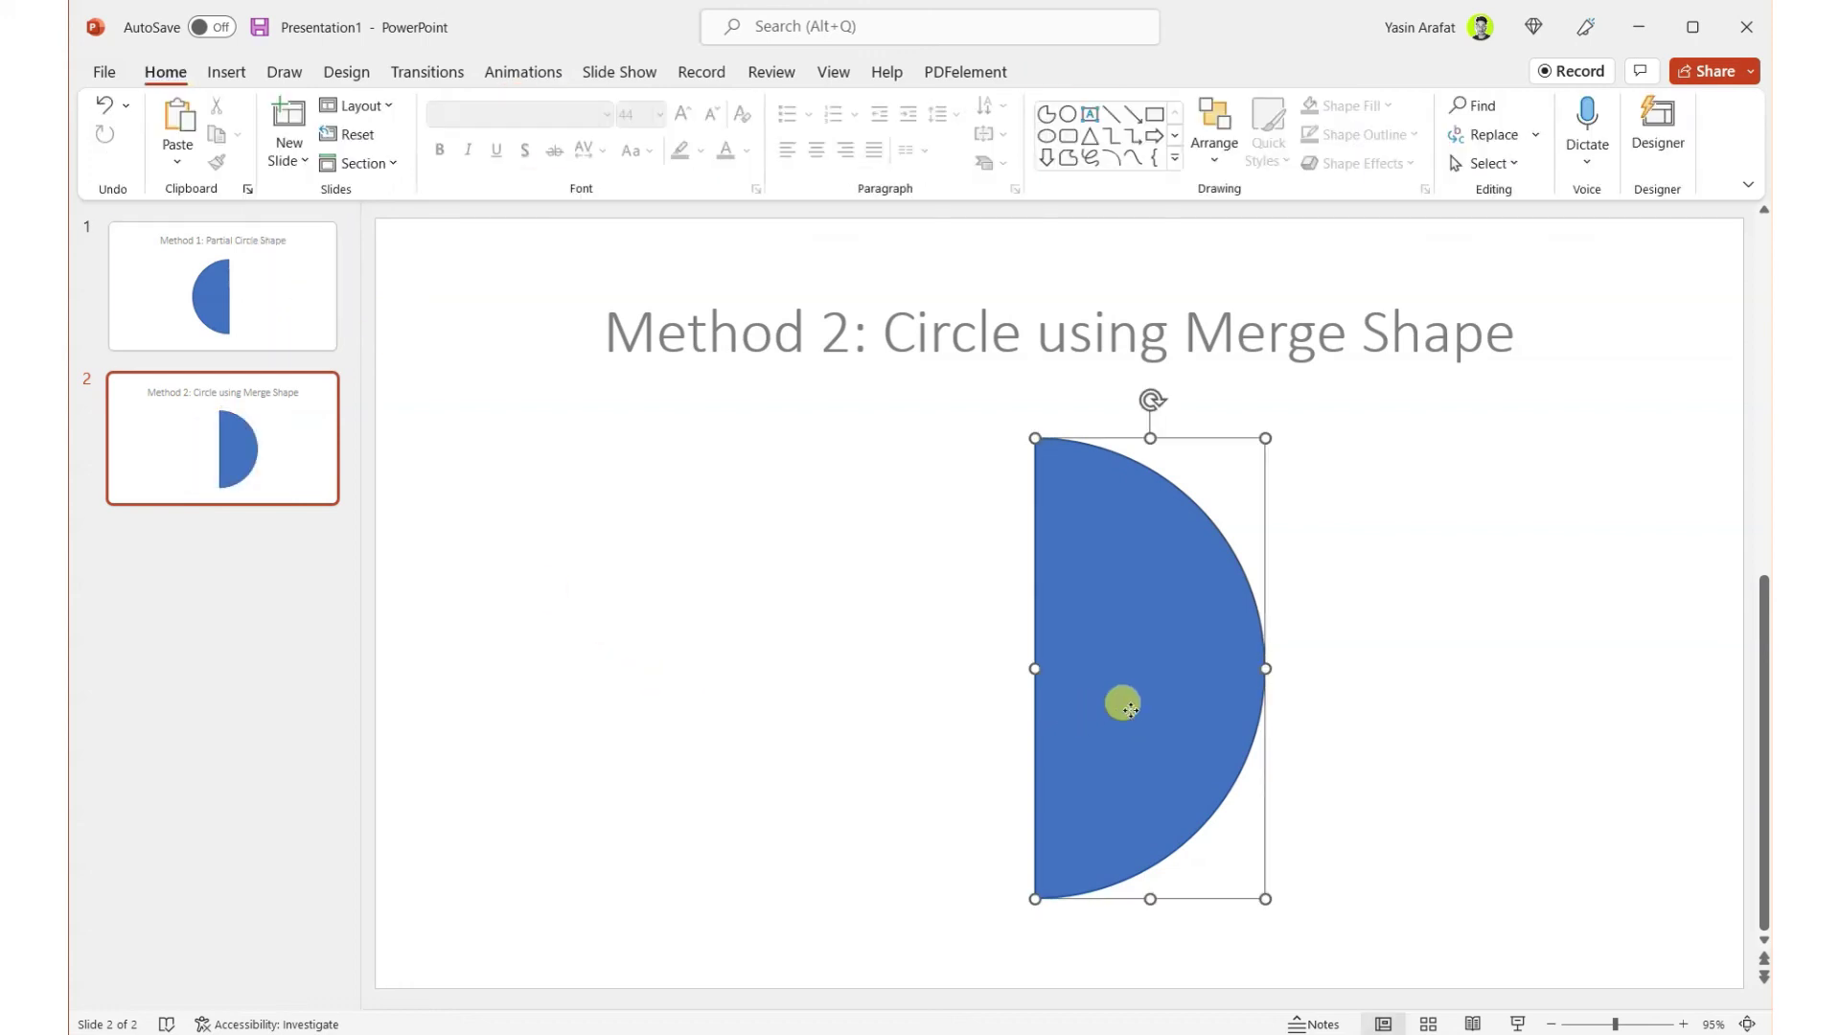
# - Compare the semicircles on slide 1 and slide 2
pyautogui.click(720, 657)
pyautogui.click(215, 324)
pyautogui.click(276, 459)
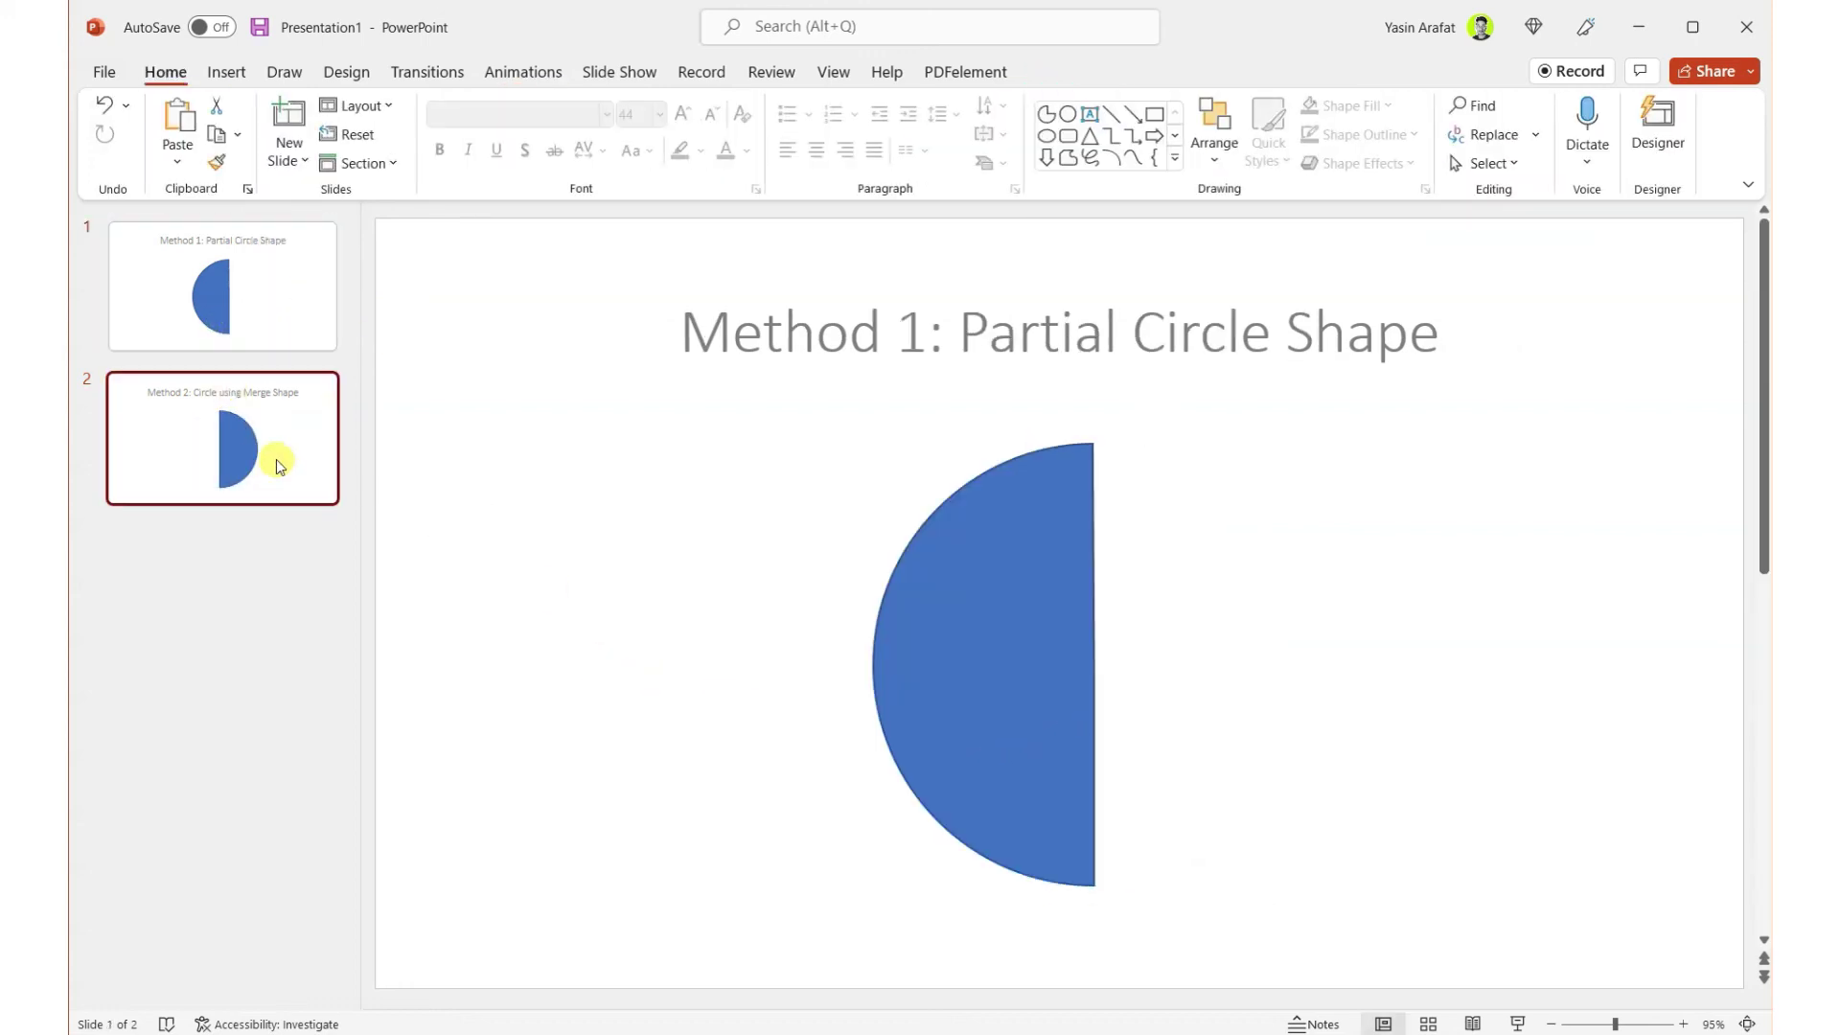